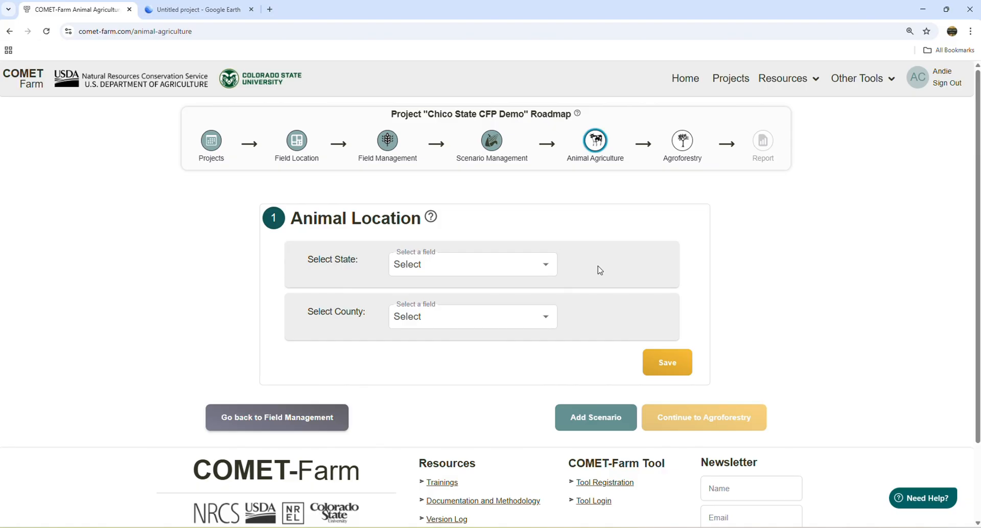
- Set the animal location to Butte County, California, and save it
click(544, 270)
click(434, 380)
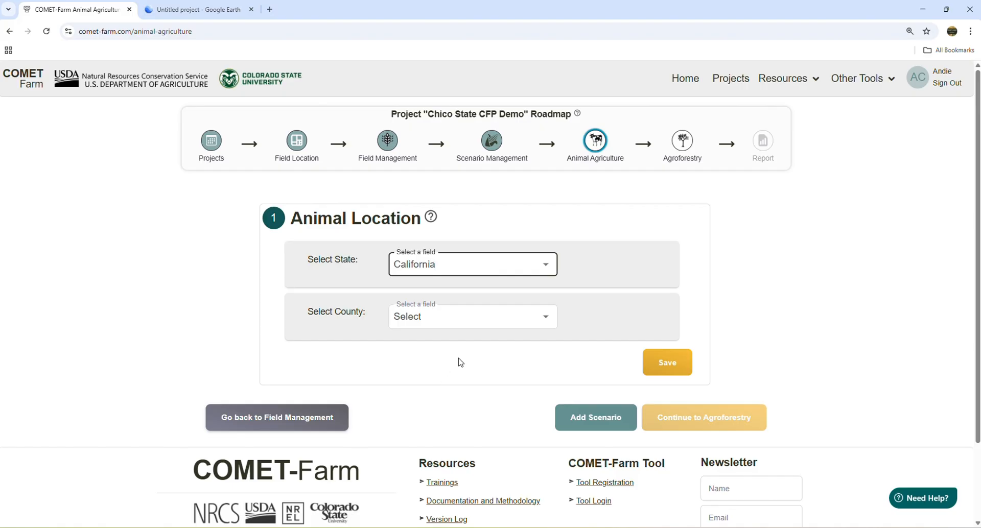
click(545, 323)
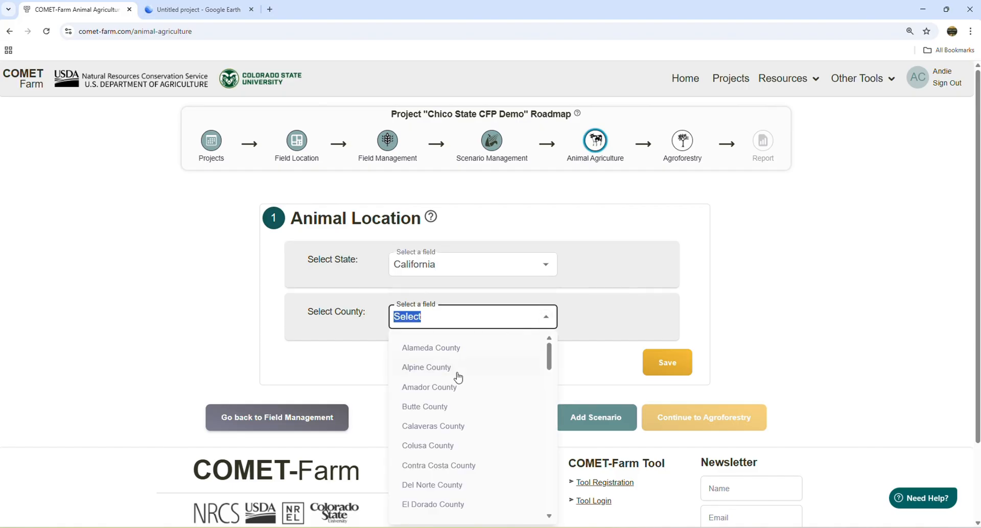
click(440, 406)
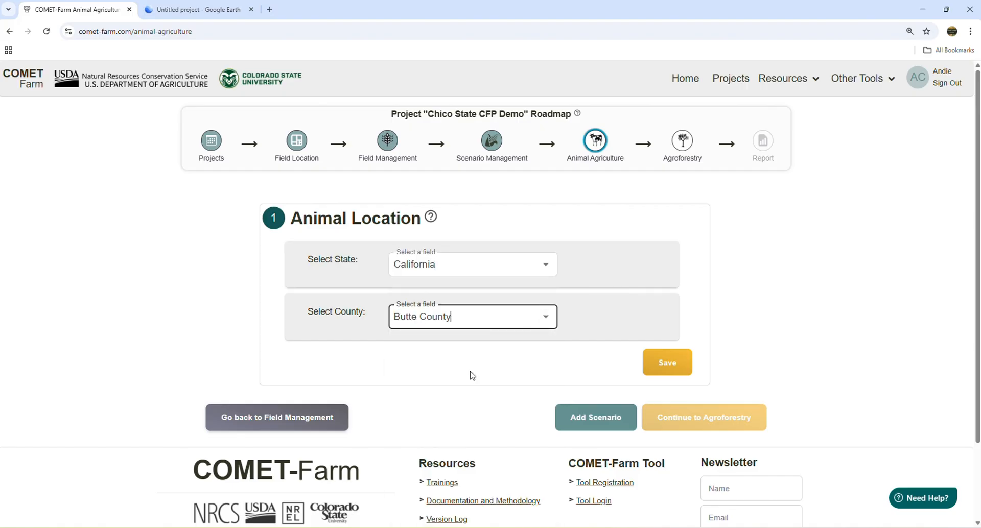
click(664, 367)
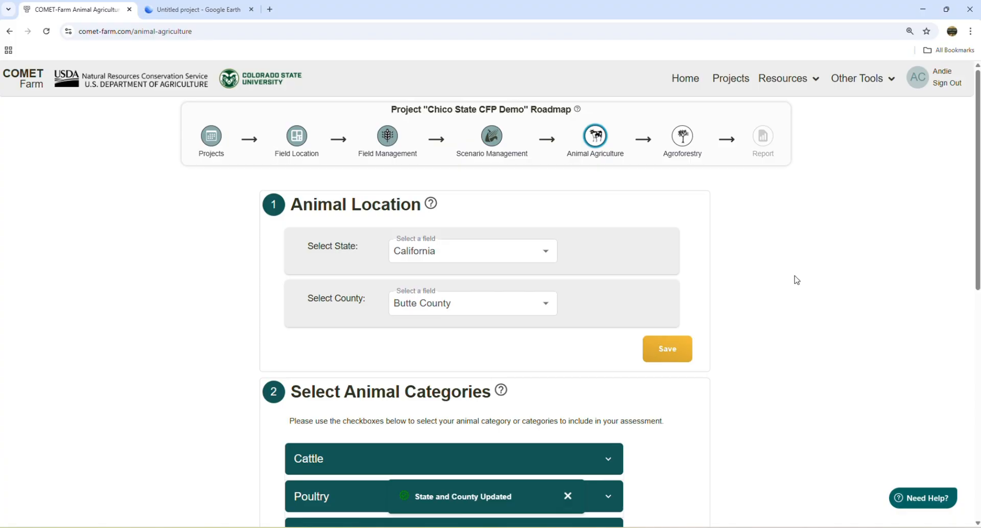
- Include Grazing Stockers and Dairy-Dry Cows from the cattle categories, with 1 group of dry cows
scroll(792, 277, down, 5)
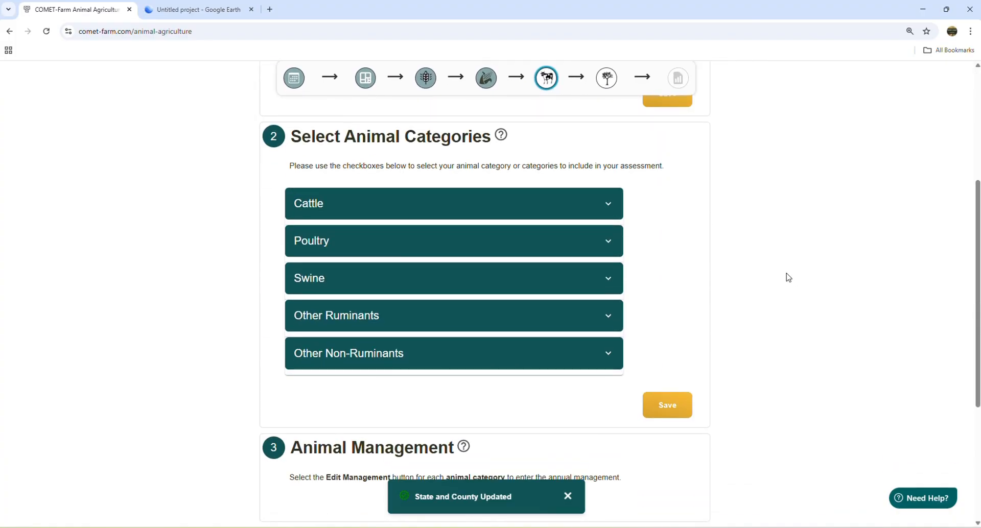
click(354, 212)
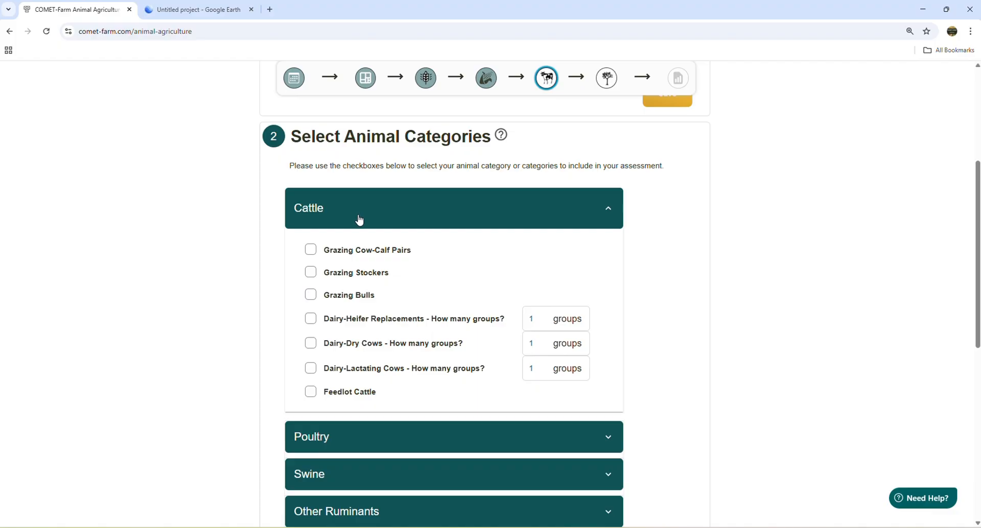
click(331, 283)
click(311, 343)
double_click(538, 341)
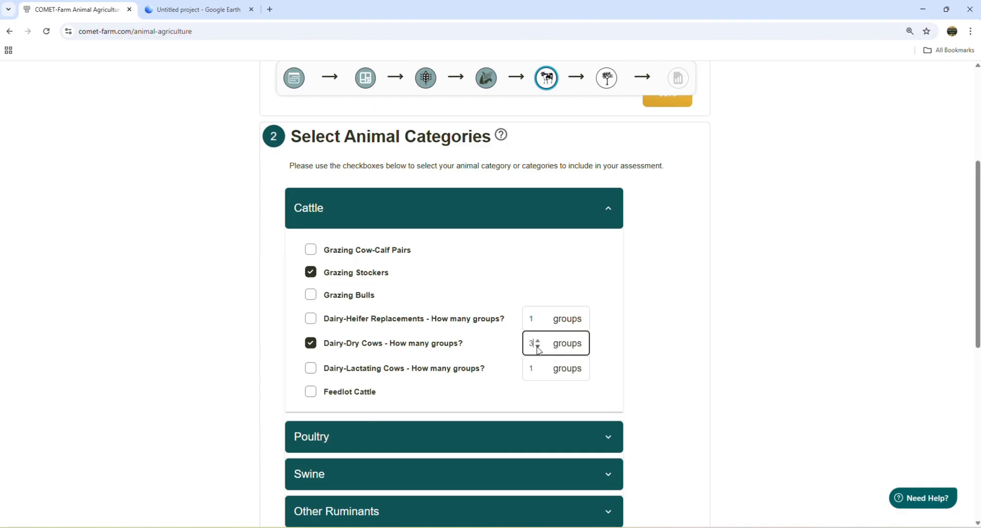
click(538, 347)
click(538, 347)
click(691, 344)
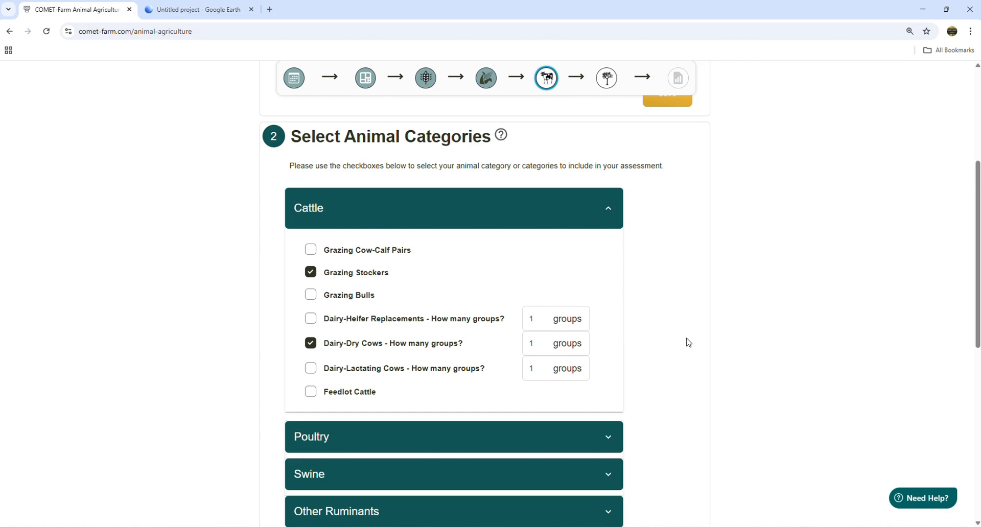
- Include Sheep from the other ruminants and save the animal category selection
scroll(690, 343, down, 3)
click(400, 350)
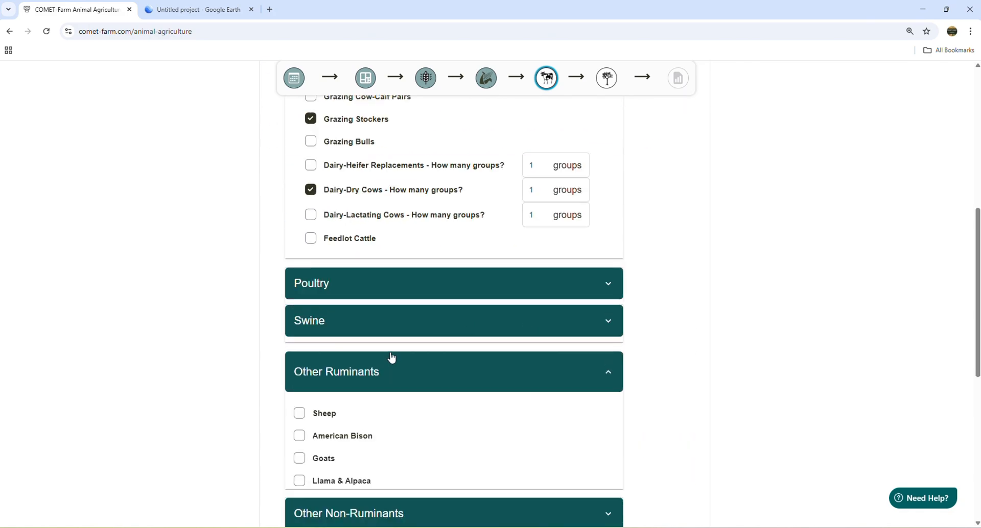
click(299, 417)
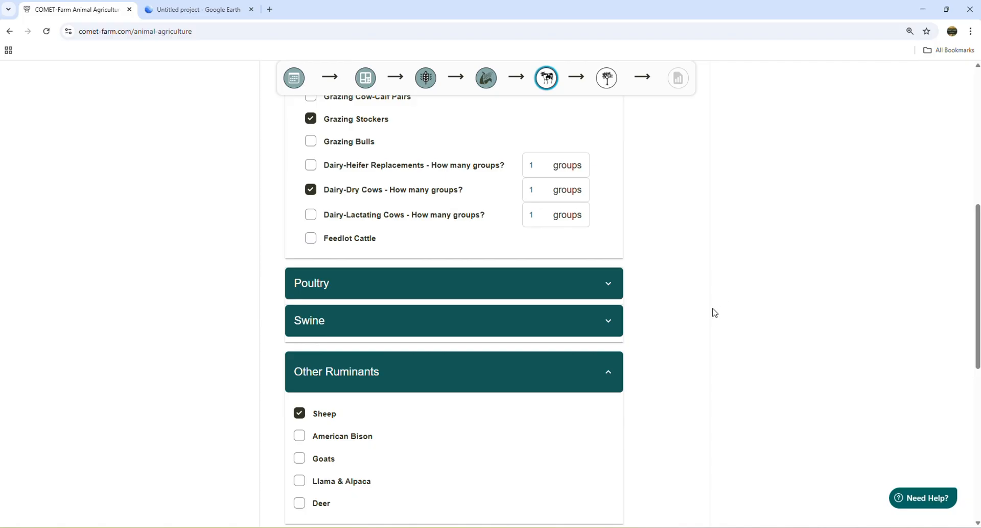
scroll(696, 321, down, 2)
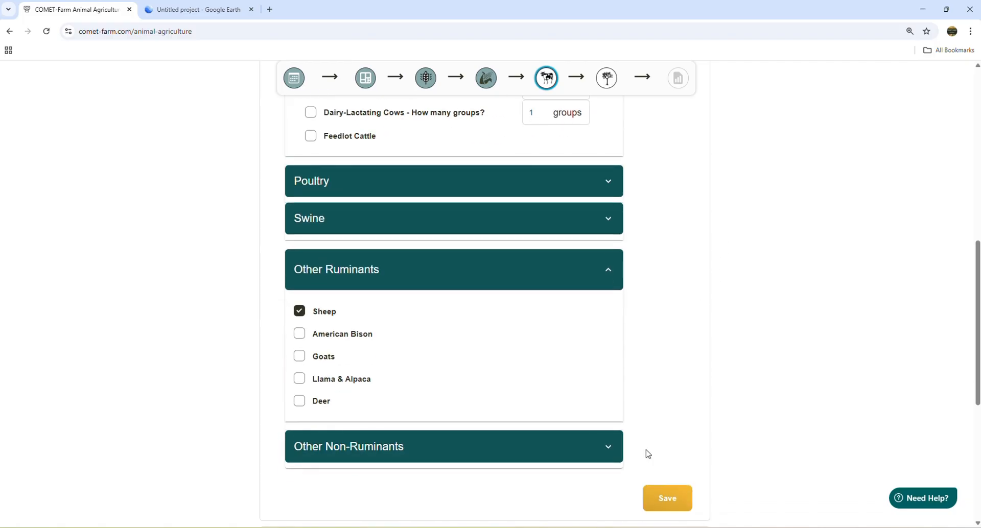
click(667, 498)
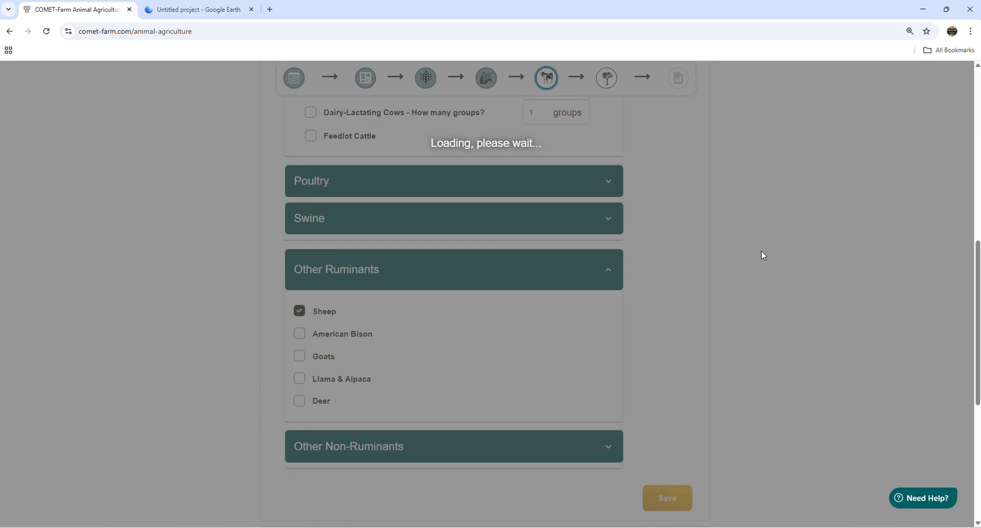
- In the Grazing Stockers baseline animal details, set the population to 80 for each month from June through November
scroll(745, 228, down, 3)
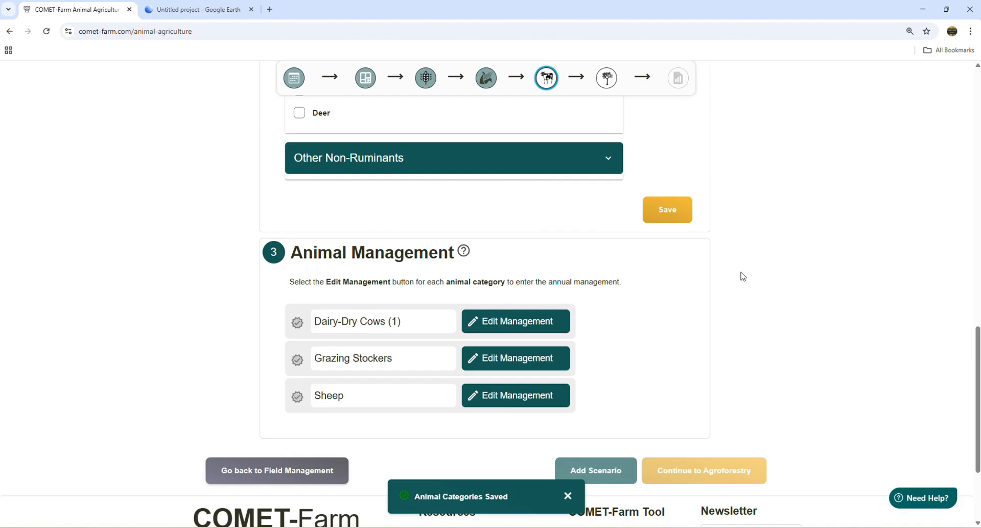
click(497, 361)
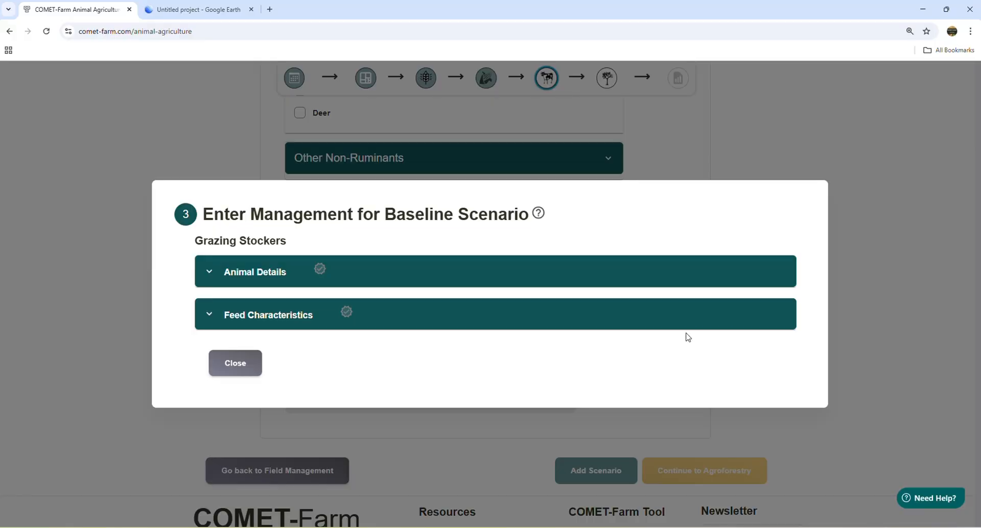
click(265, 274)
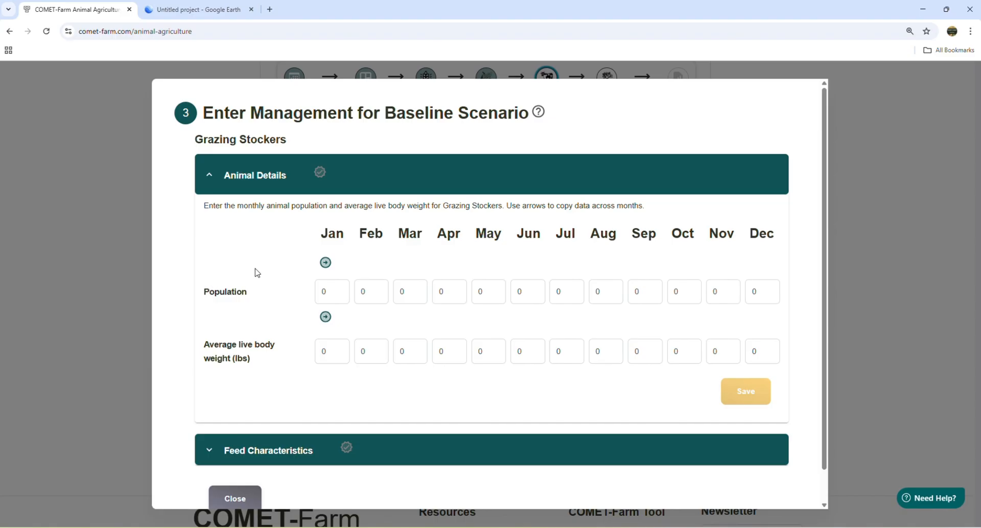
click(524, 291)
text(80)
click(562, 291)
text(80)
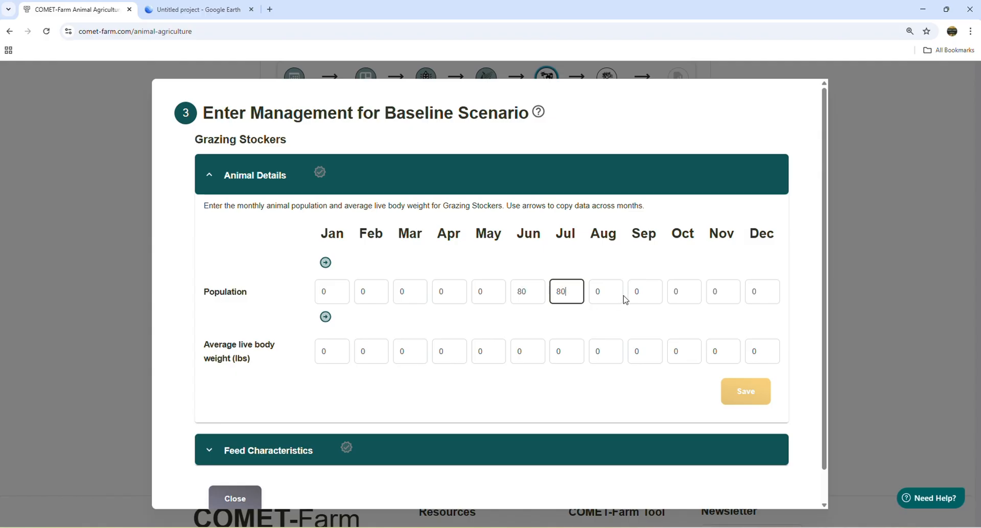
click(612, 294)
text(80)
click(650, 289)
text(80)
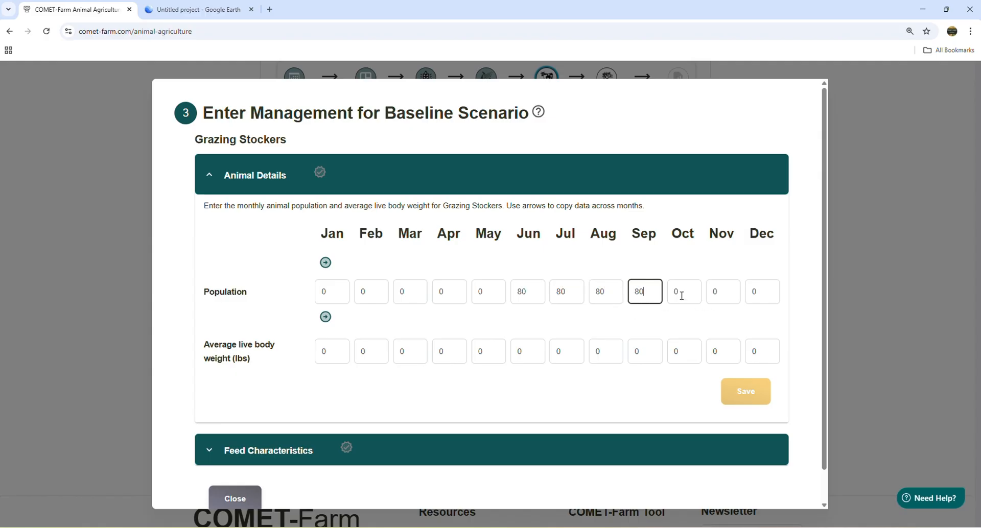
click(682, 296)
text(80)
click(718, 294)
text(8)
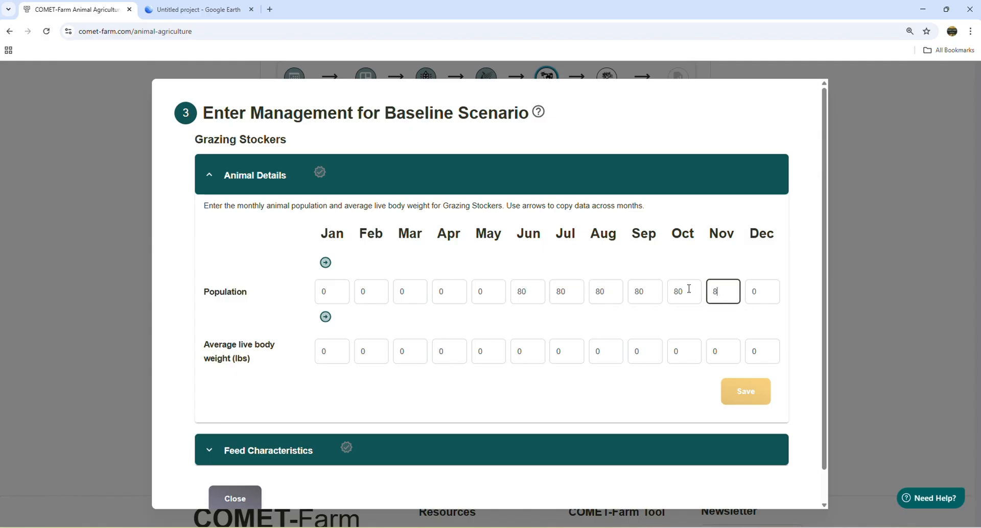
text(0)
- Set the Grazing Stockers' average live body weight to 600 lbs for June, 650 for July and 700 for August
click(526, 352)
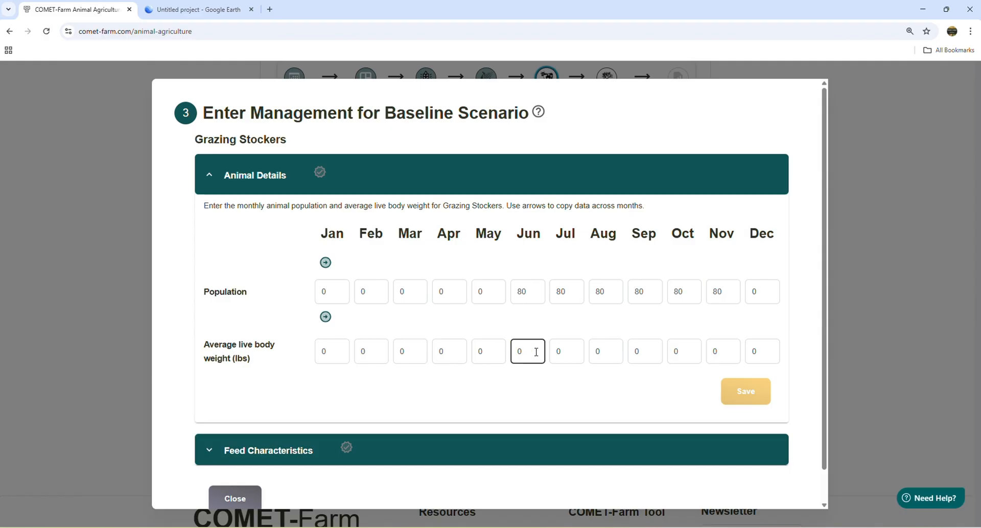
key(ctrl+a)
text(600)
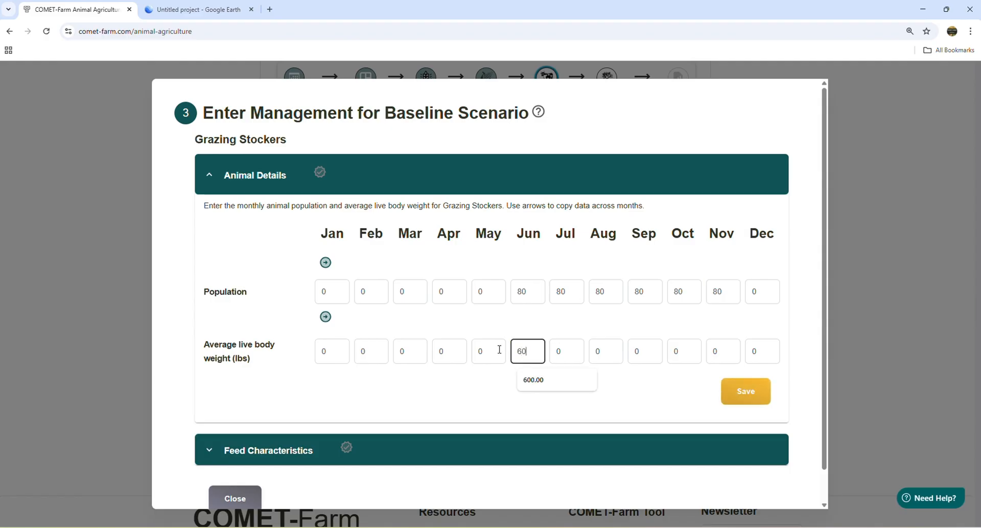
click(564, 350)
key(ctrl+a)
text(650)
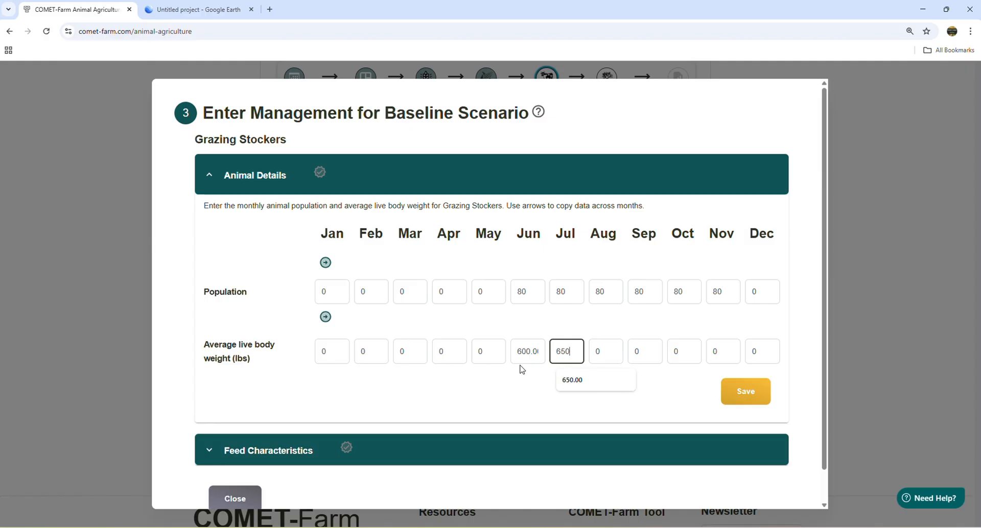
click(601, 351)
key(ctrl+a)
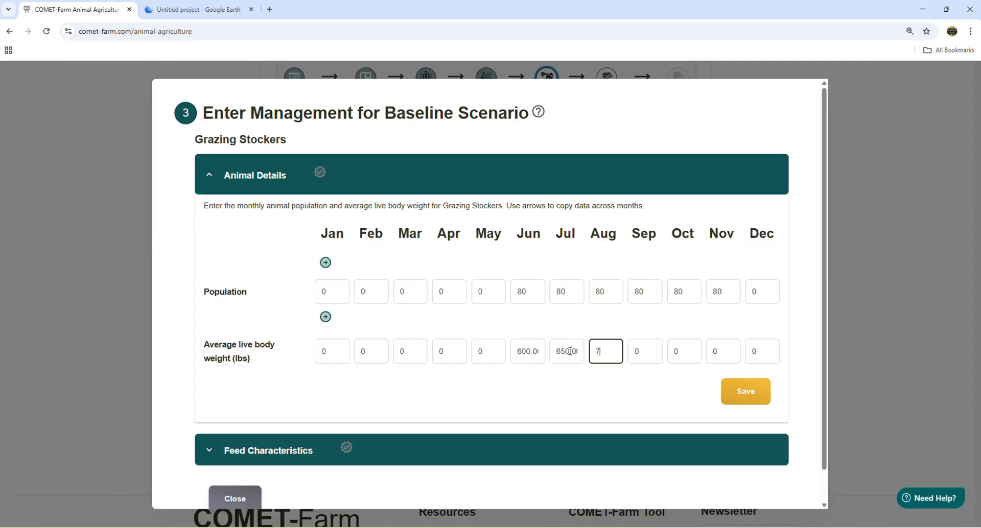
text(700)
- Set the average live body weight to 750 lbs for September, 800 for October and 850 for November, and save the animal details
click(644, 349)
key(ctrl+a)
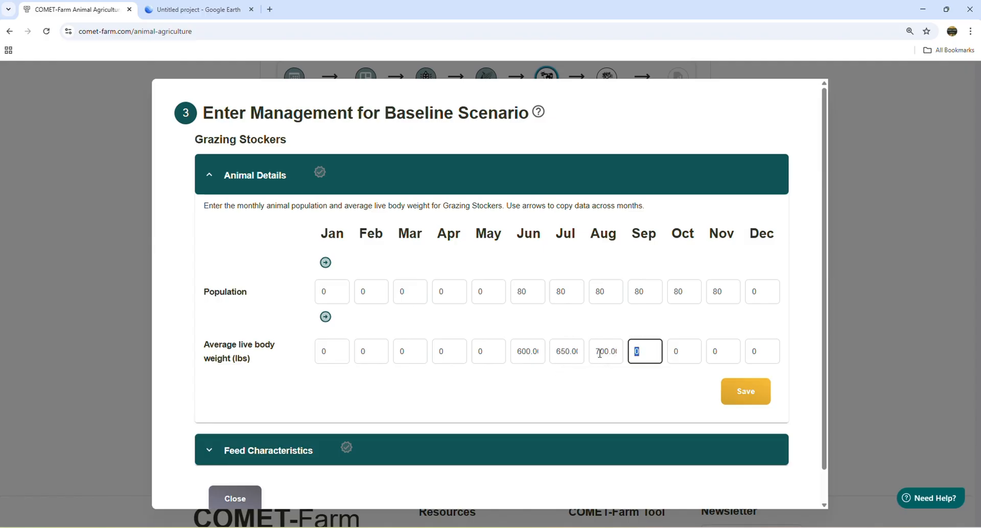
text(750)
click(681, 351)
key(ctrl+a)
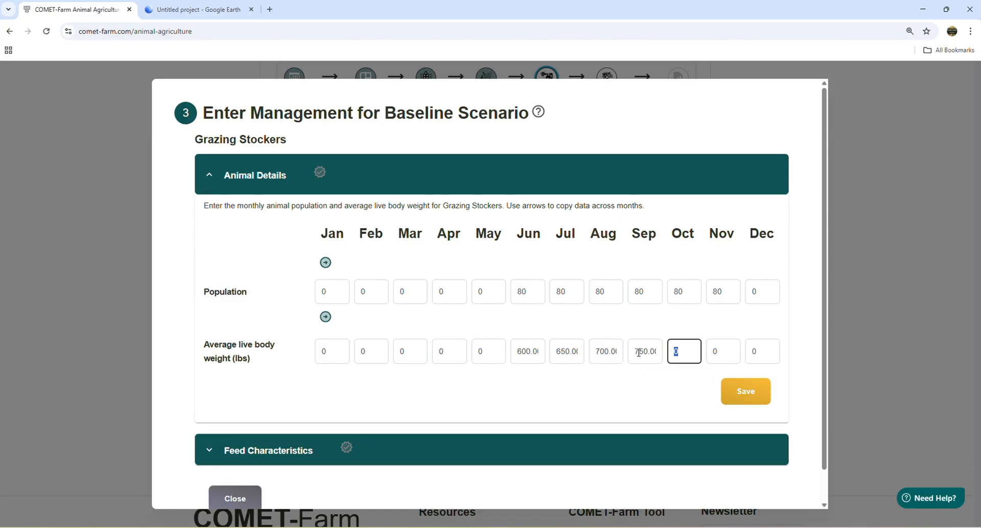
text(800)
click(722, 350)
key(ctrl+a)
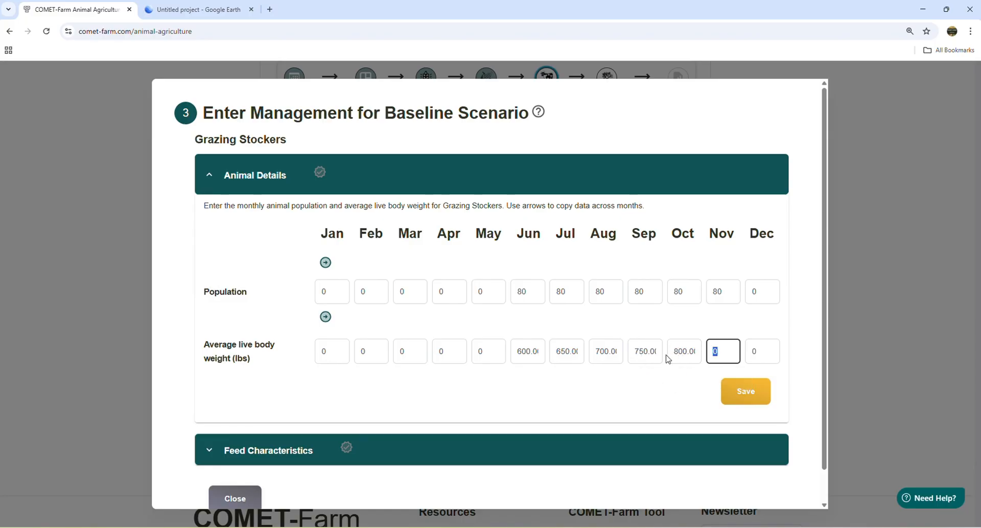
text(850)
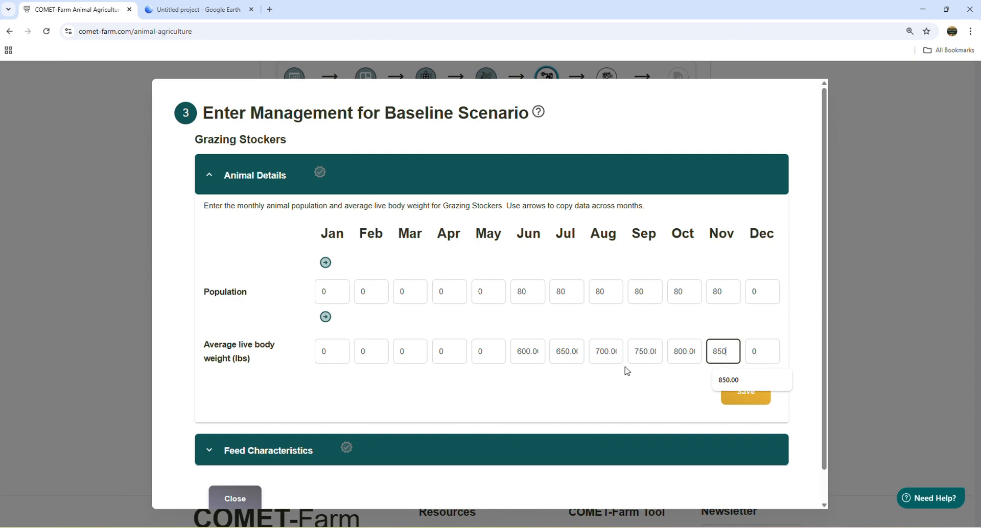
click(502, 406)
click(748, 406)
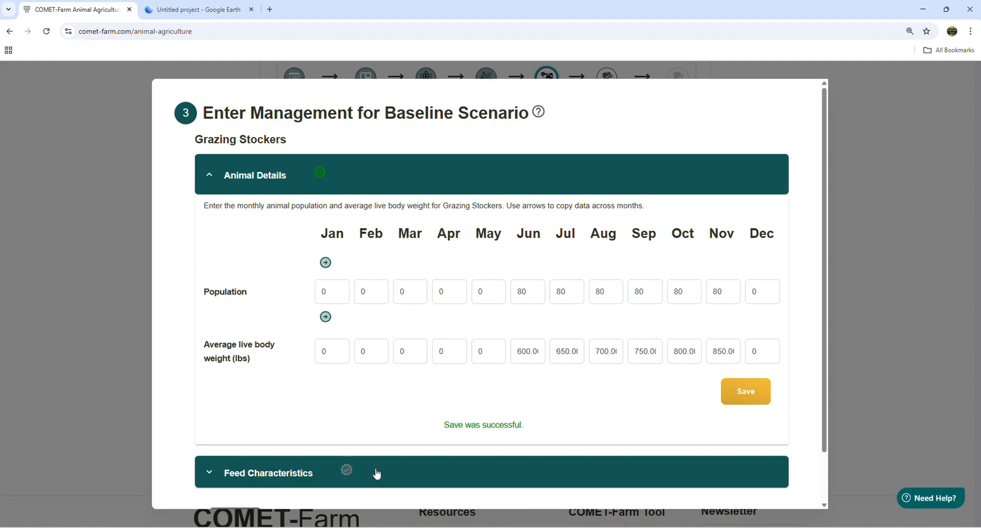
- In the Grazing Stockers' feed characteristics, set the June forage quality to Low Quality and copy it across all listed months
click(377, 474)
scroll(506, 383, down, 7)
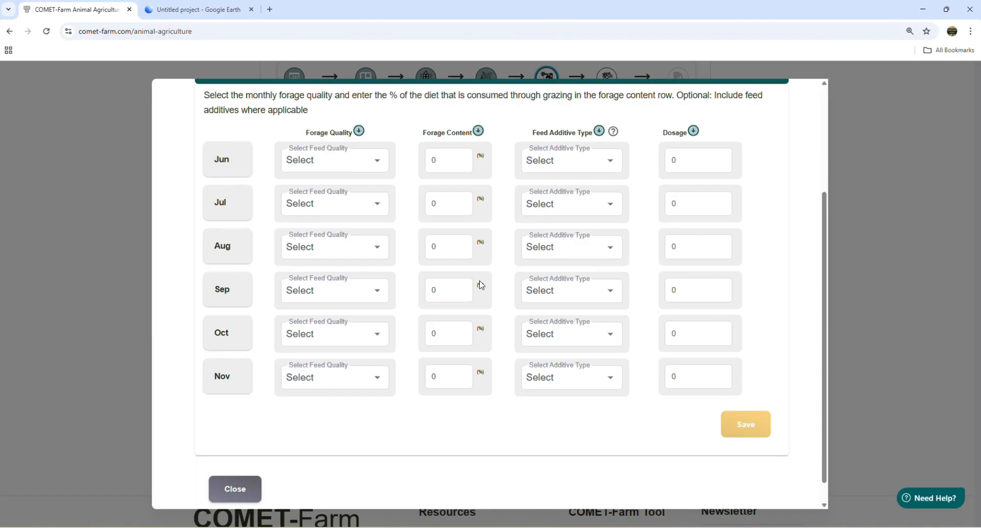
click(377, 161)
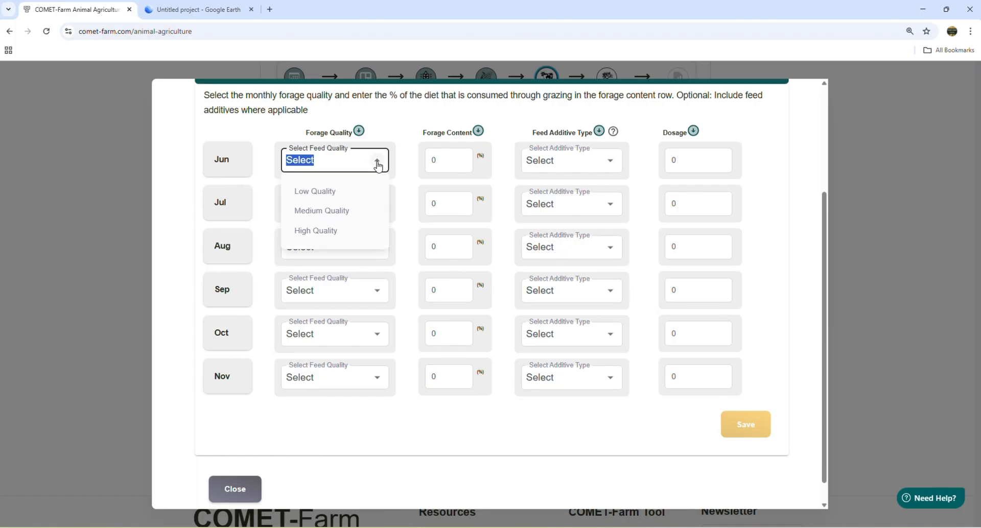
click(333, 194)
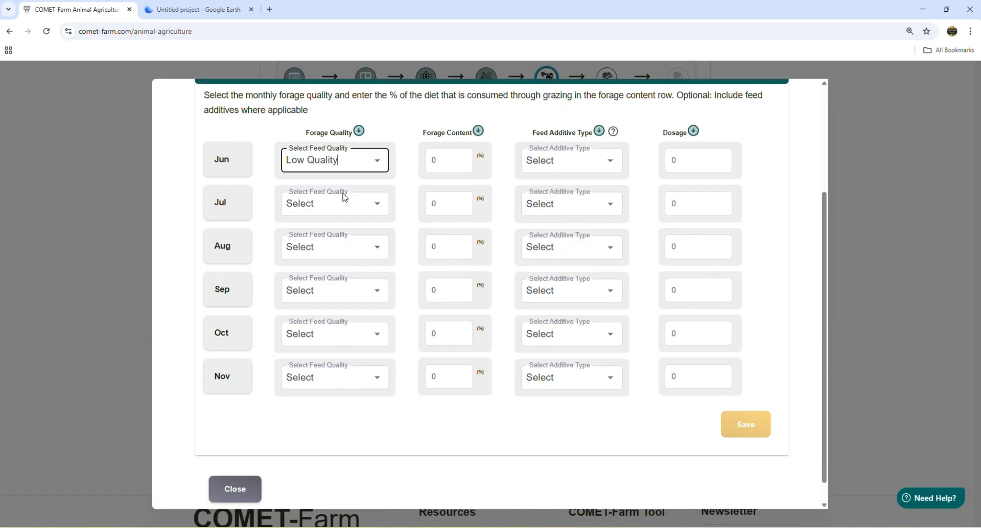
click(359, 132)
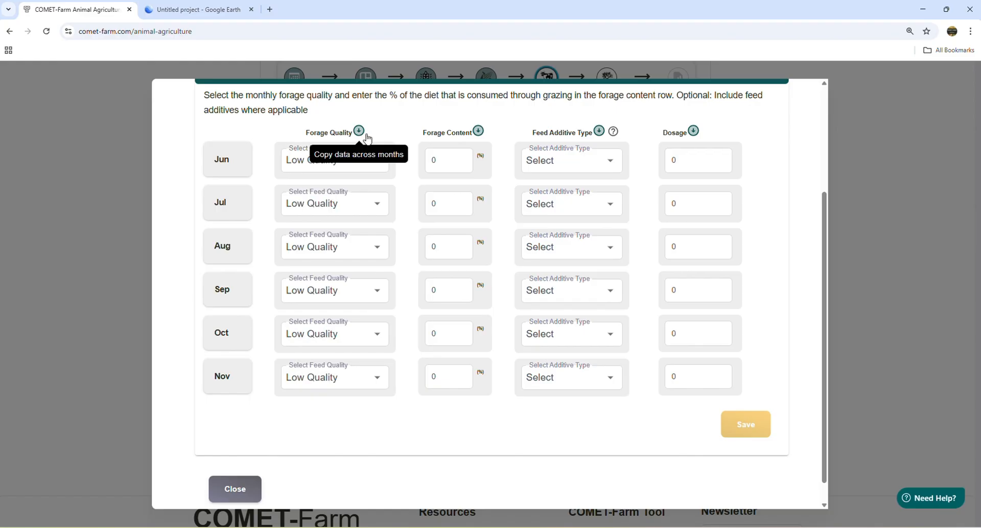
- Set the June forage content to 80%, copy it across all listed months, and save the feed characteristics
click(450, 162)
double_click(425, 160)
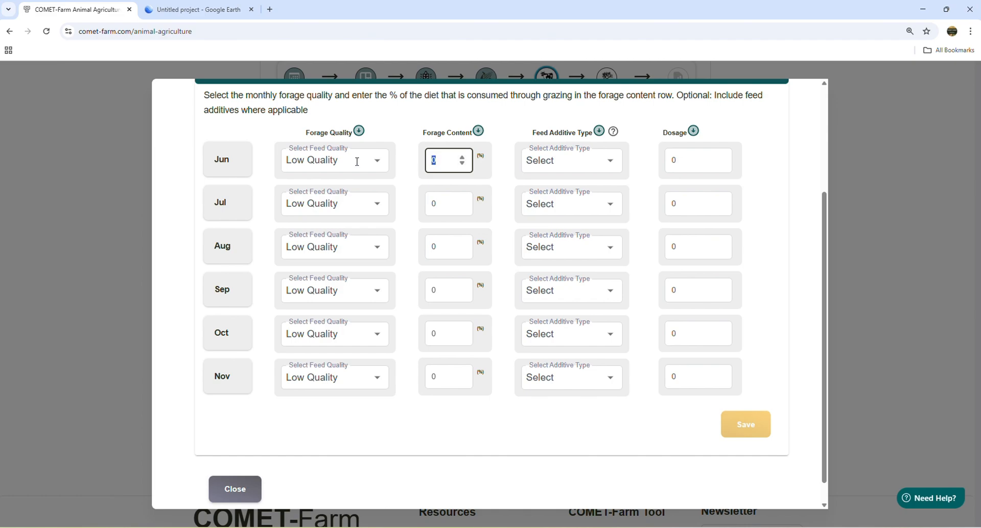
text(60)
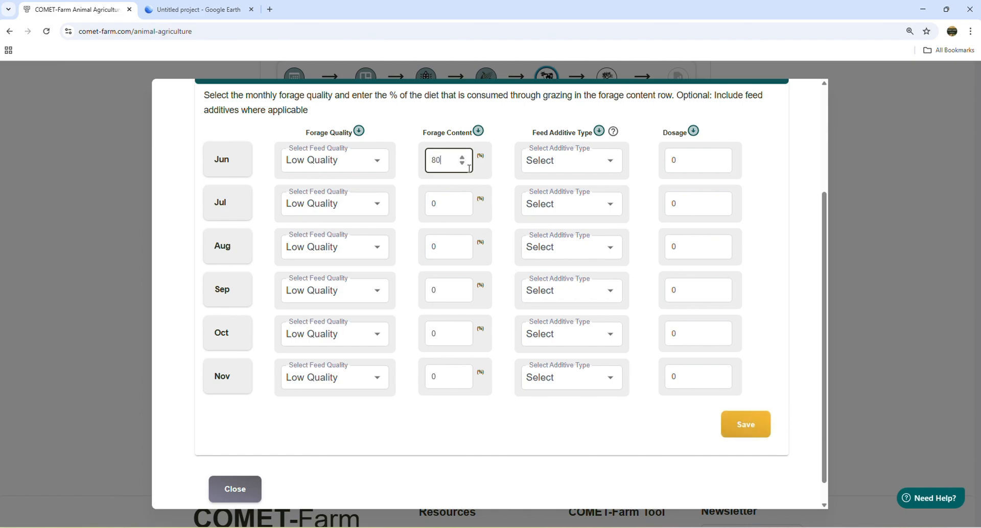
click(480, 135)
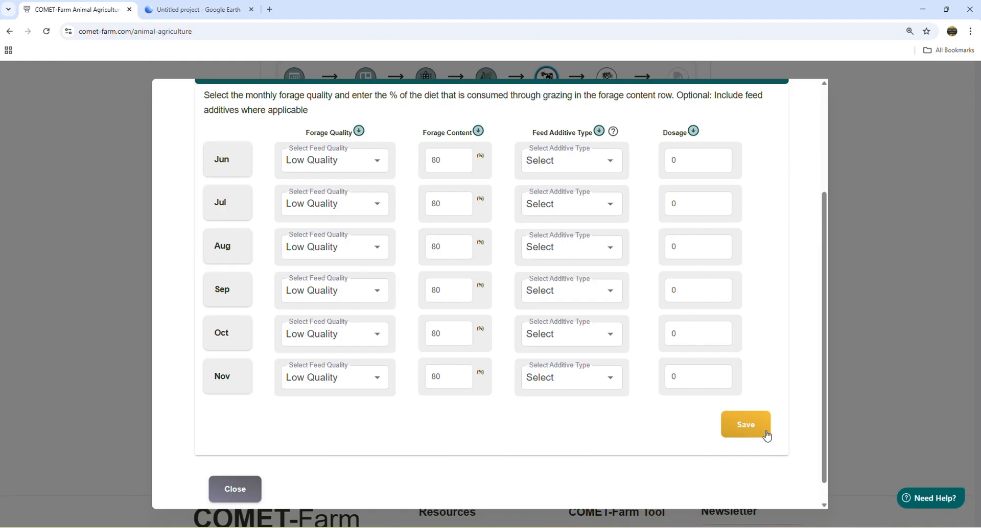
click(746, 425)
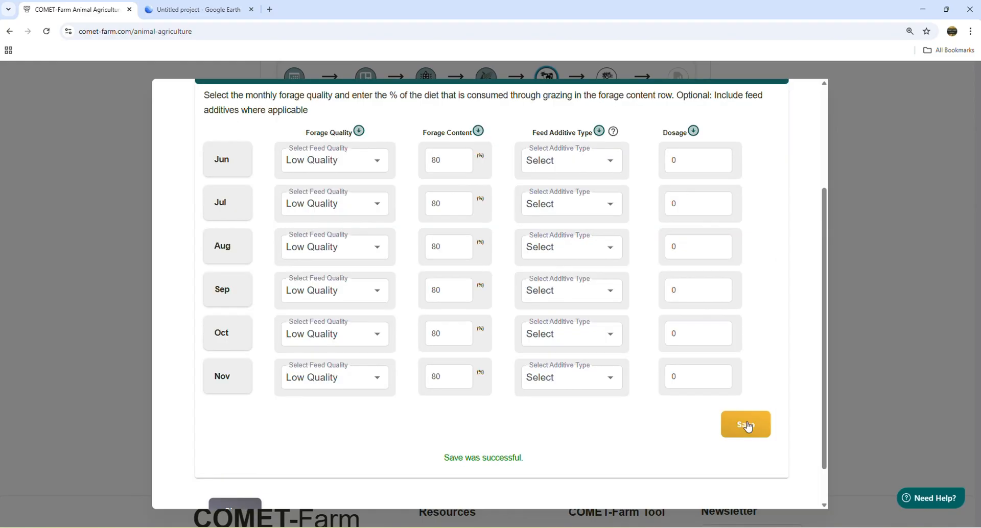
scroll(584, 405, down, 1)
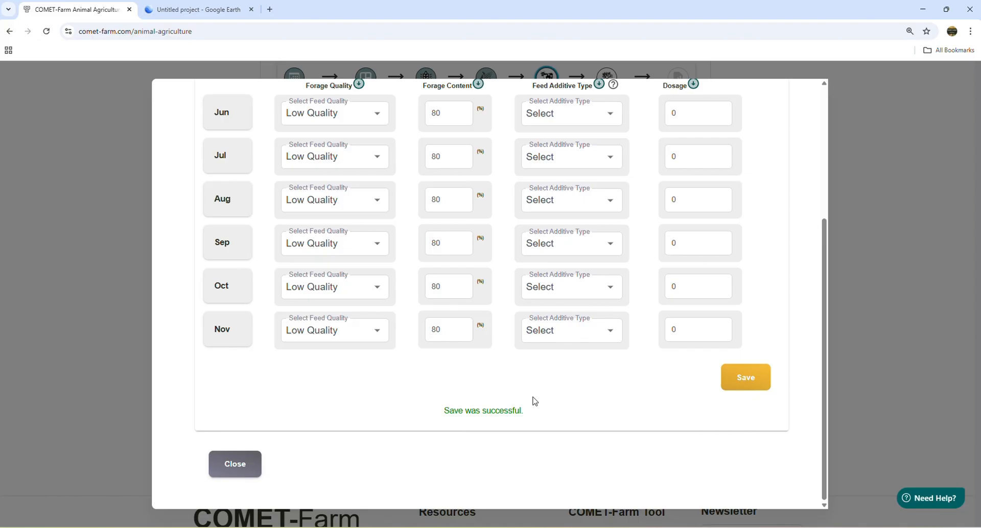
- Leave the Grazing Stockers' management and, in the Sheep's animal details, set the January population to 80 and copy it across all months
click(238, 467)
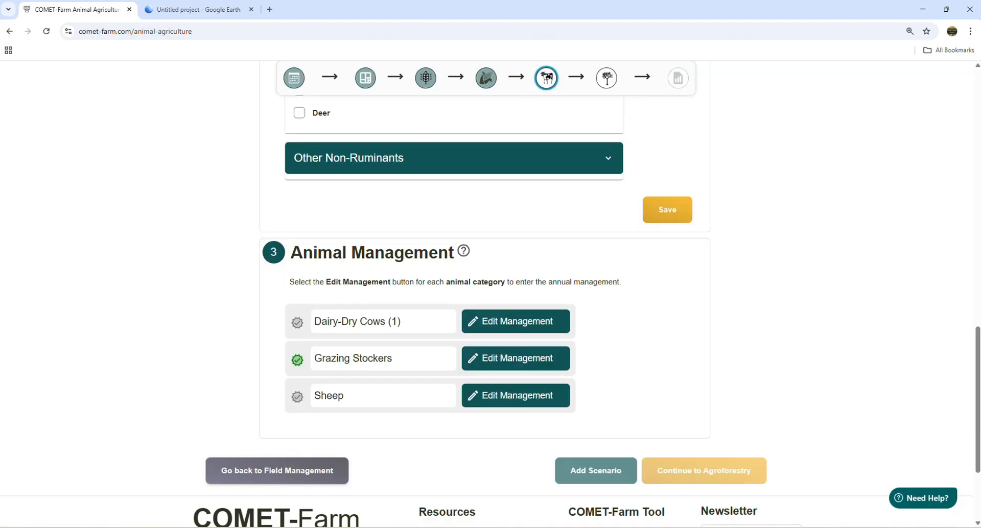
click(504, 407)
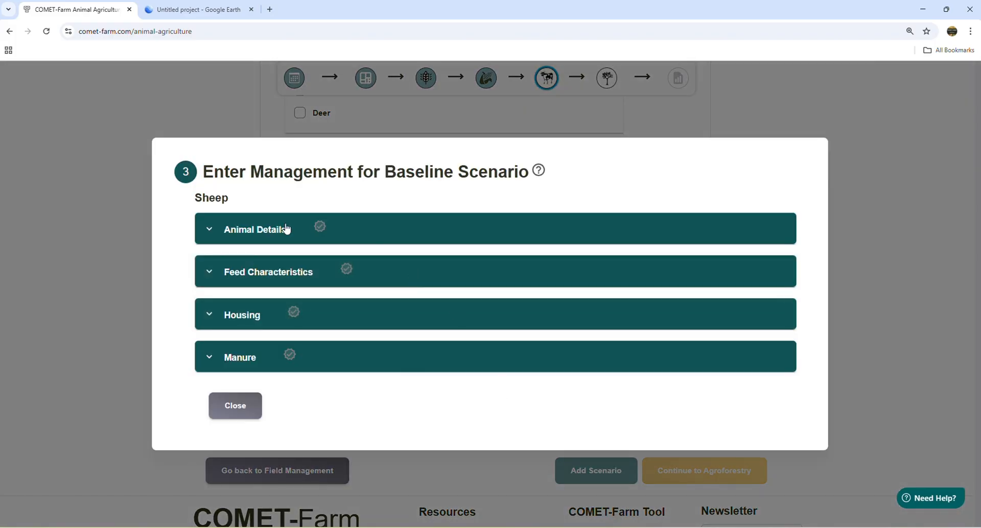
click(286, 229)
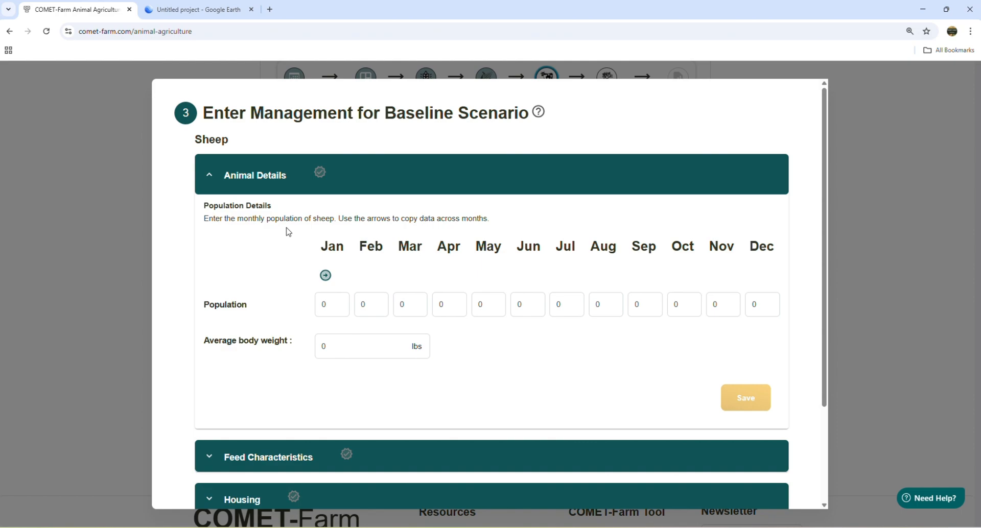
click(341, 307)
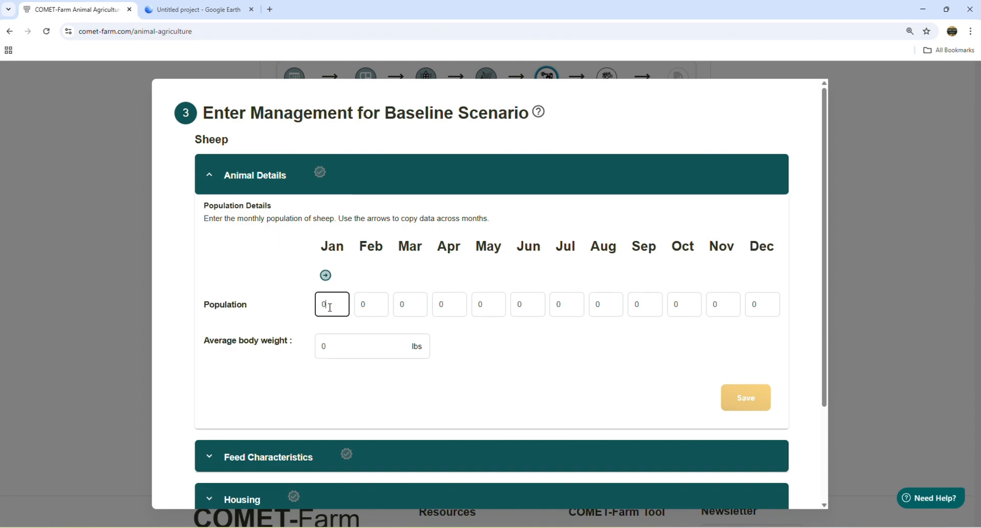
text(80)
click(320, 276)
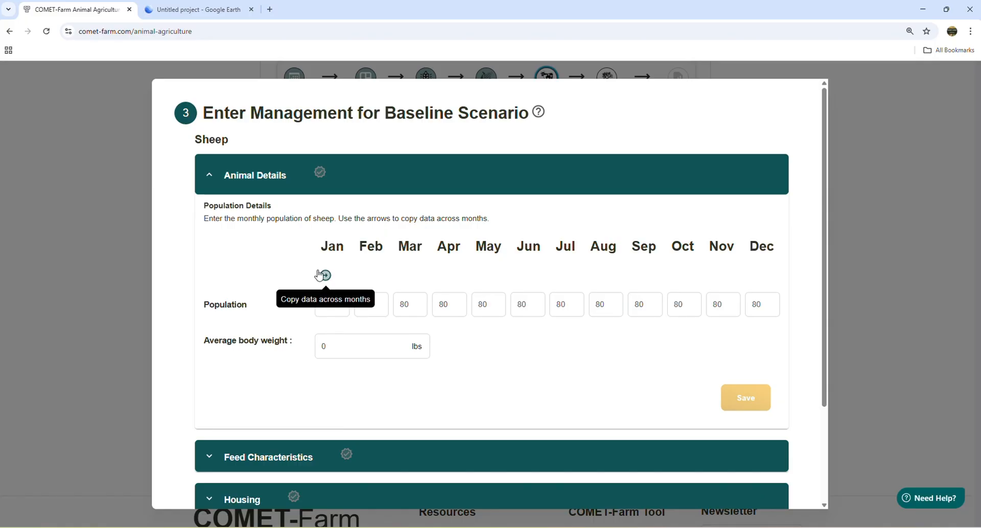
- Set the Sheep's average body weight to 220 lbs and save the animal details
click(358, 348)
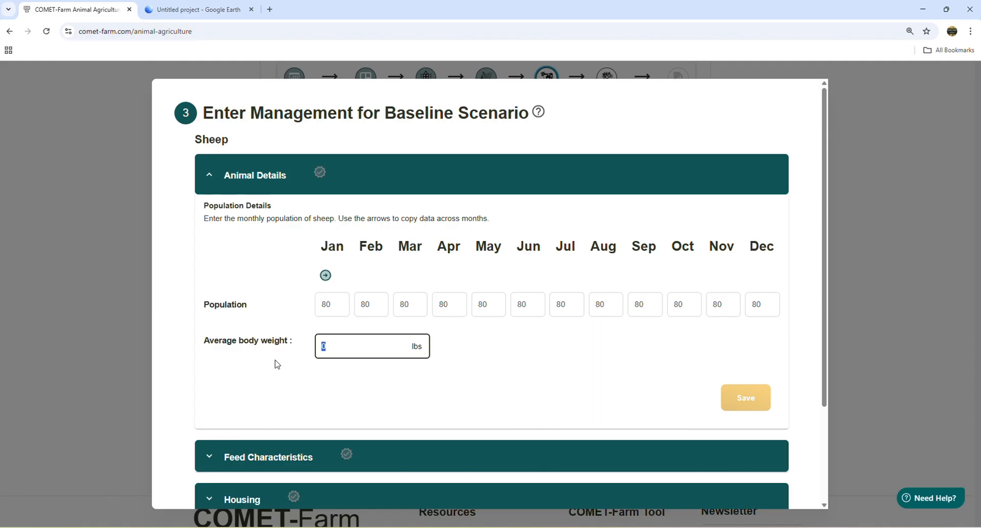
text(220)
click(525, 366)
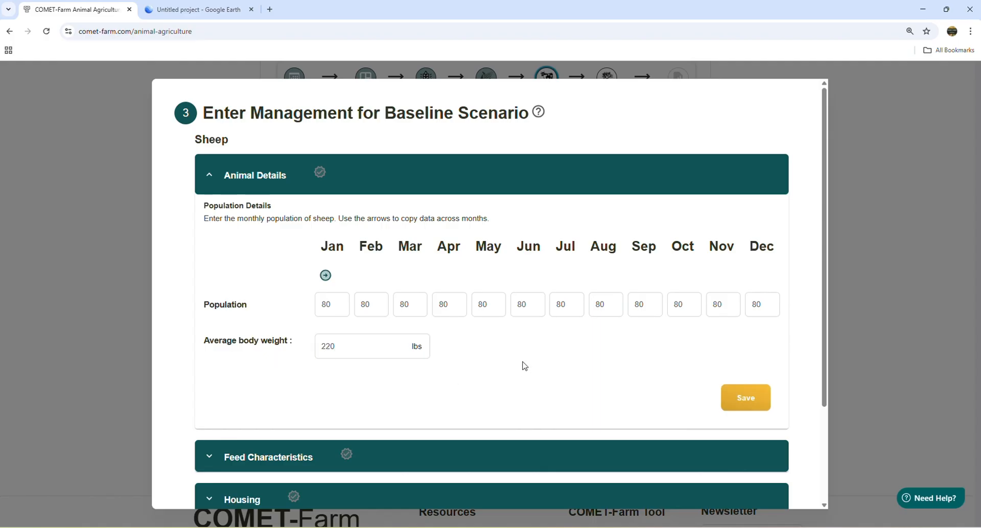
click(749, 404)
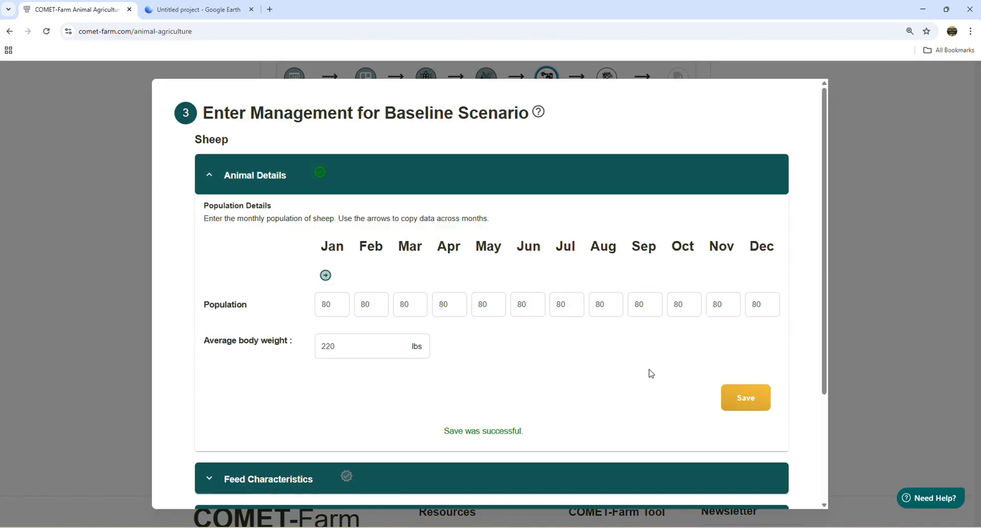
- In the Sheep's feed characteristics, set the average daily dry matter intake to 3.9 lbs and save
scroll(623, 372, down, 3)
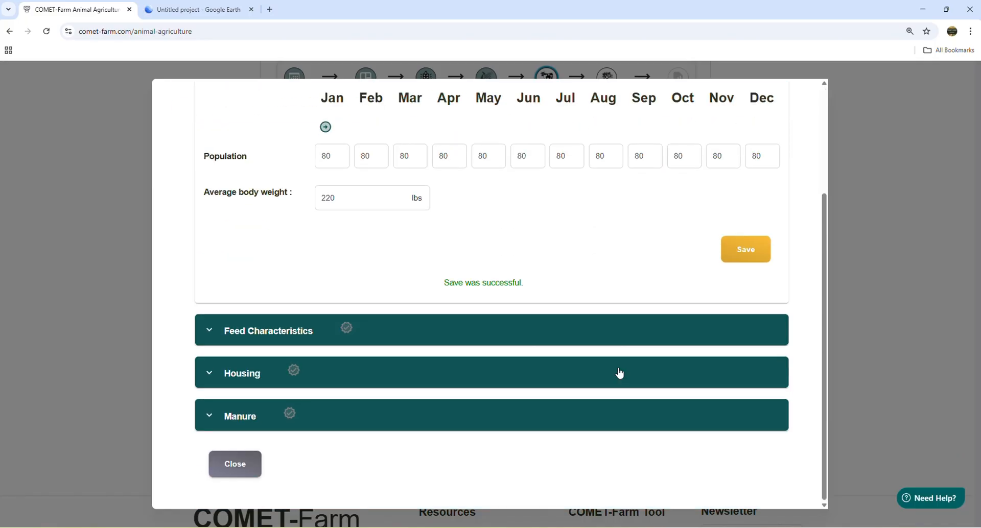
click(303, 332)
click(406, 262)
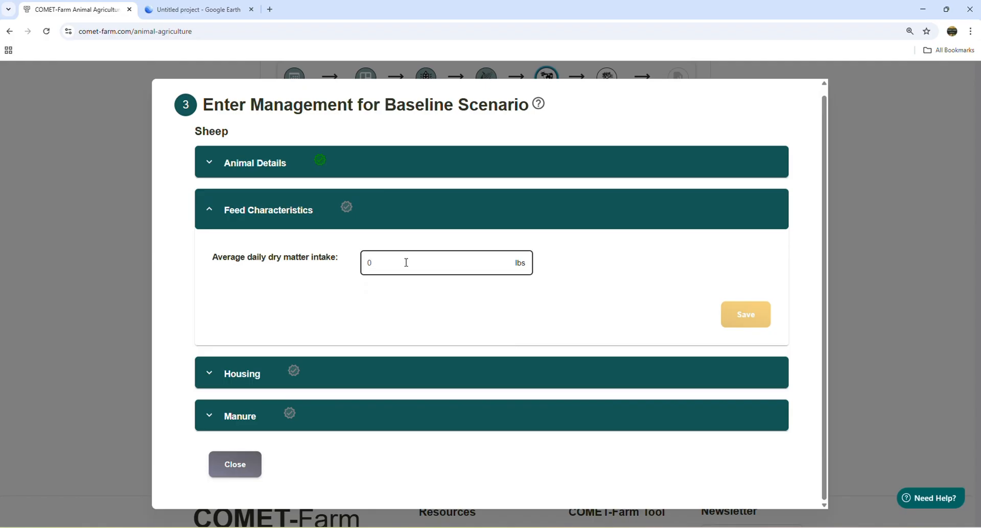
drag(407, 263, 294, 269)
text(3.9)
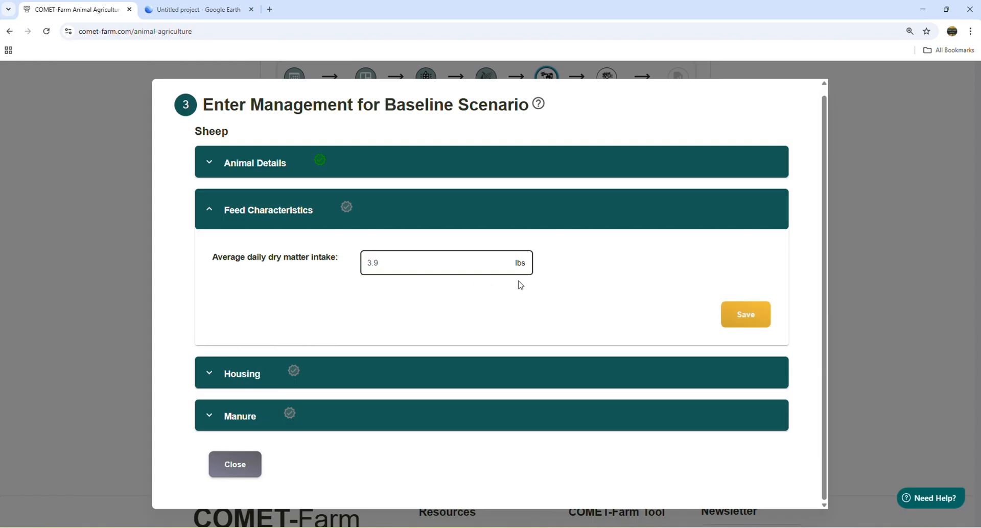
click(751, 320)
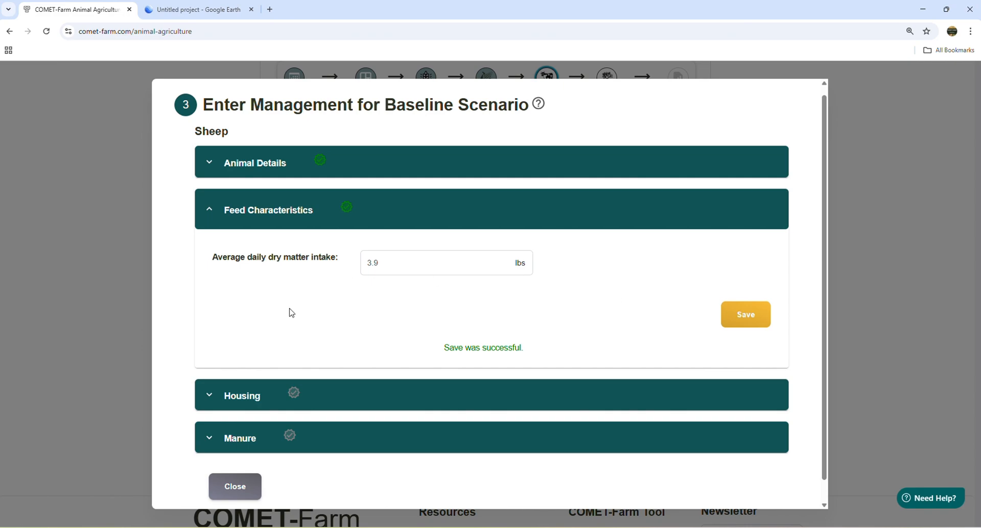
- In the Sheep's housing, set the January time on pasture range to 100% and copy it across all months
click(260, 405)
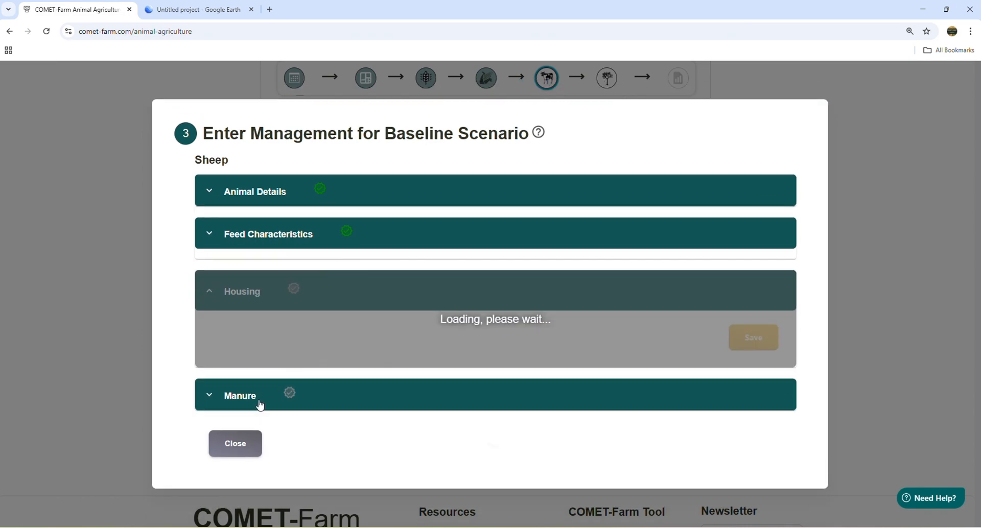
scroll(348, 306, down, 2)
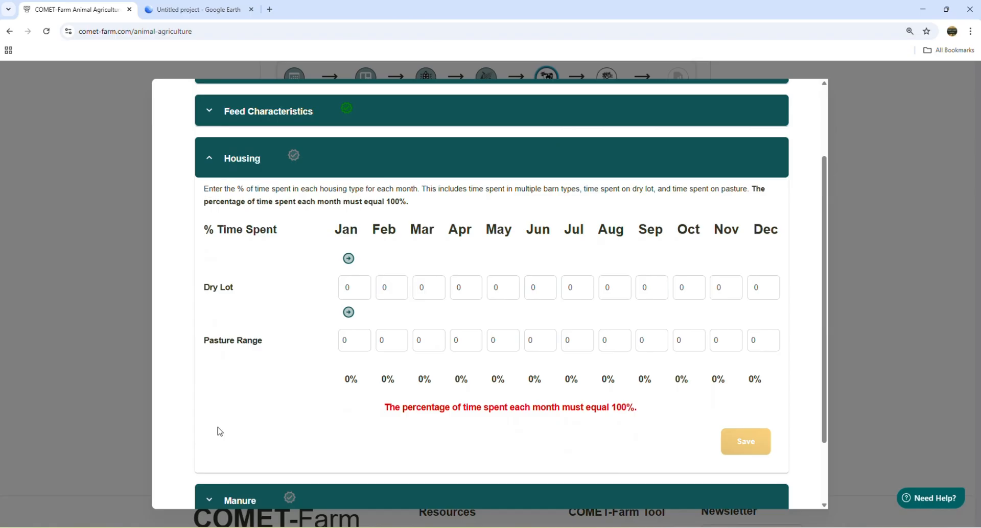
click(358, 340)
key(BackSpace)
text(100)
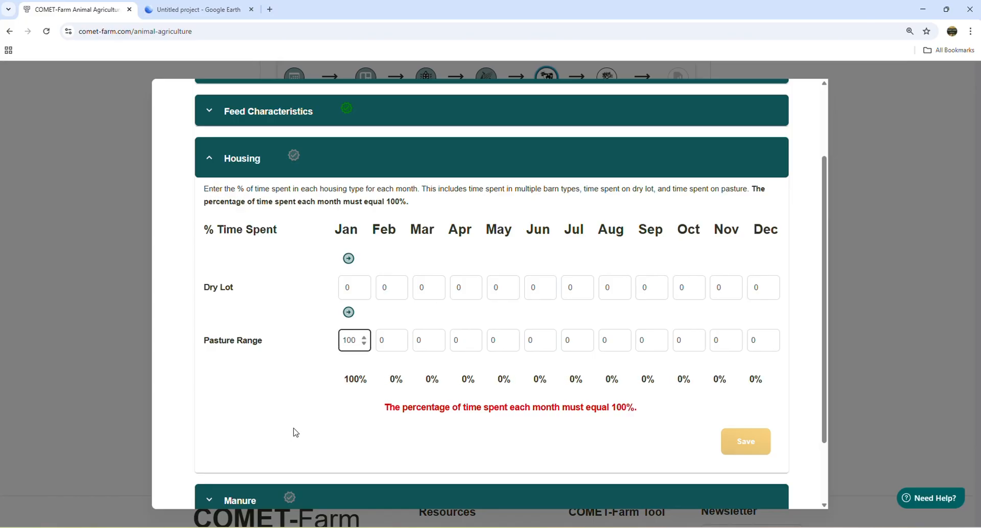
click(348, 313)
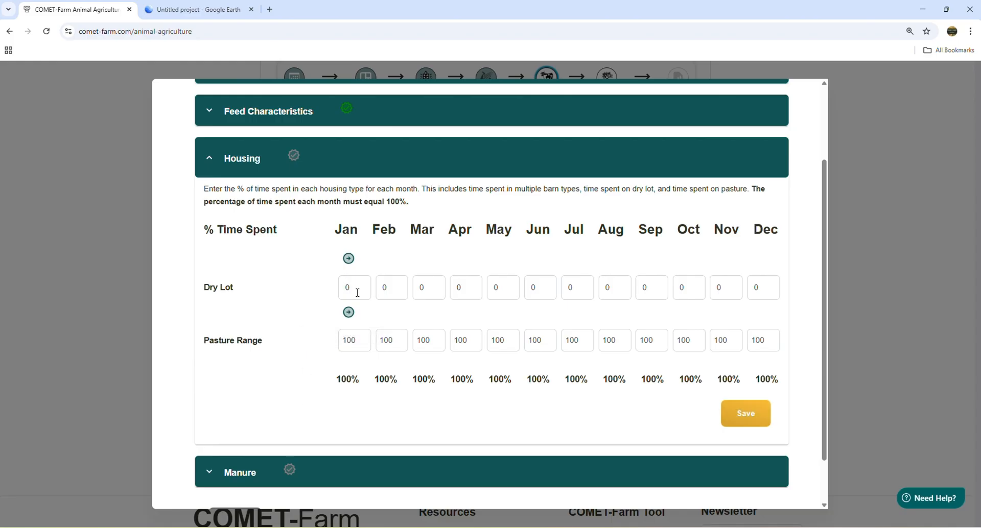
double_click(354, 288)
text(2)
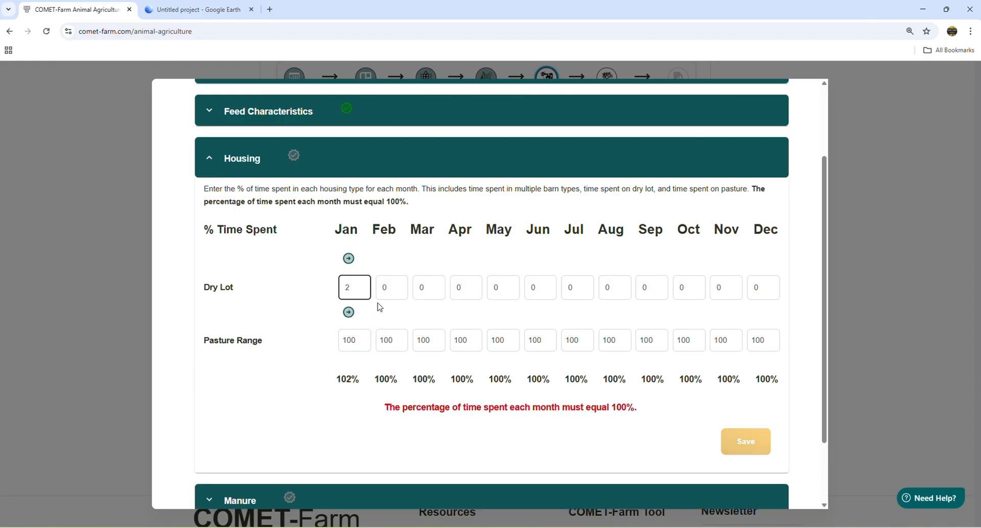
key(BackSpace)
text(0)
click(287, 320)
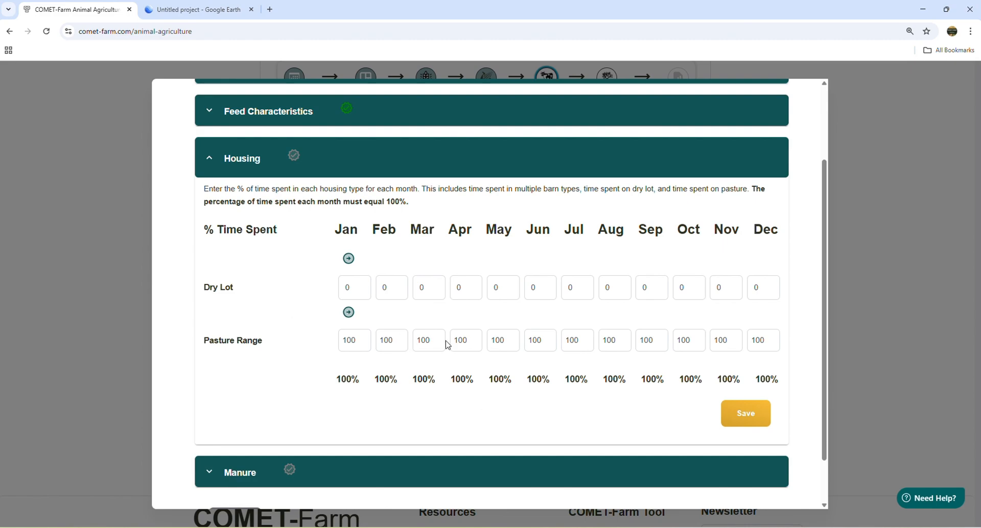
- Save the Sheep's housing data, check the manure section and close the Sheep management
click(746, 414)
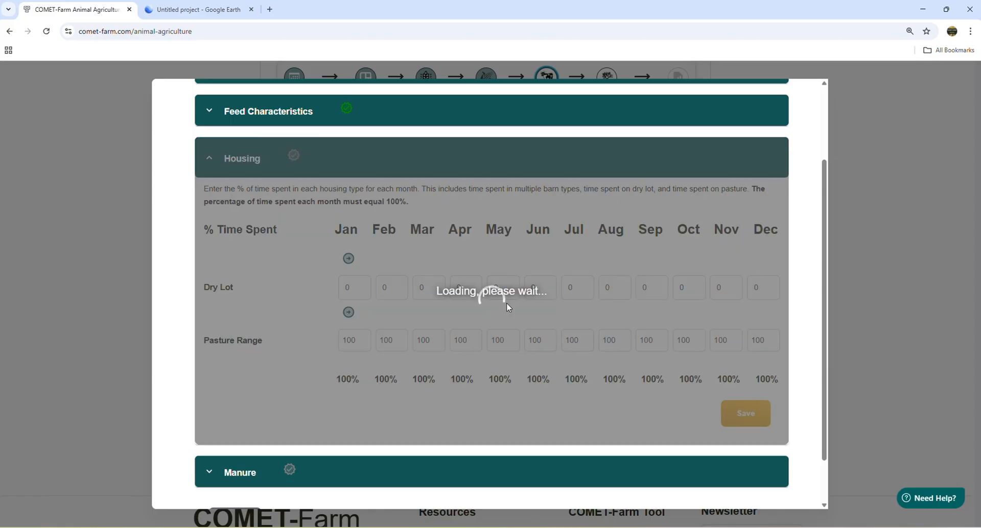
scroll(398, 301, down, 1)
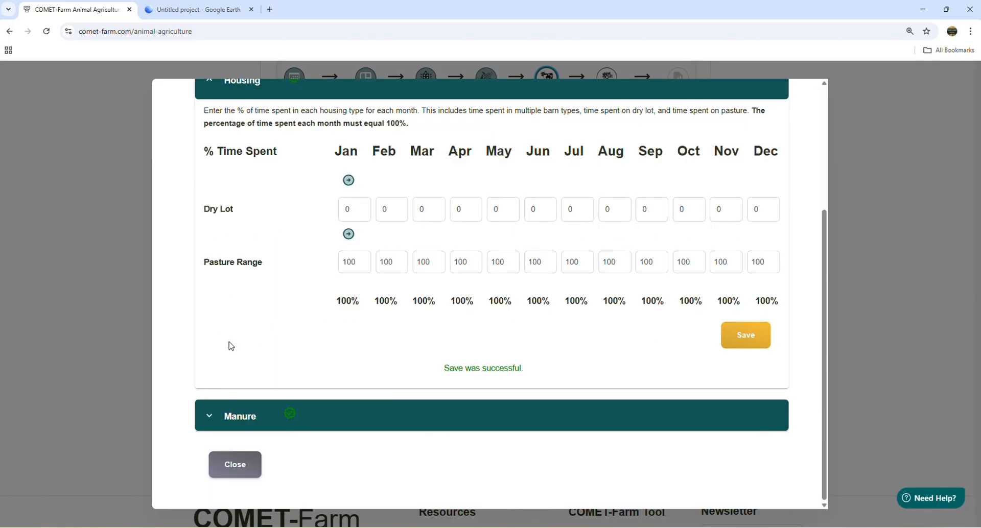
click(243, 427)
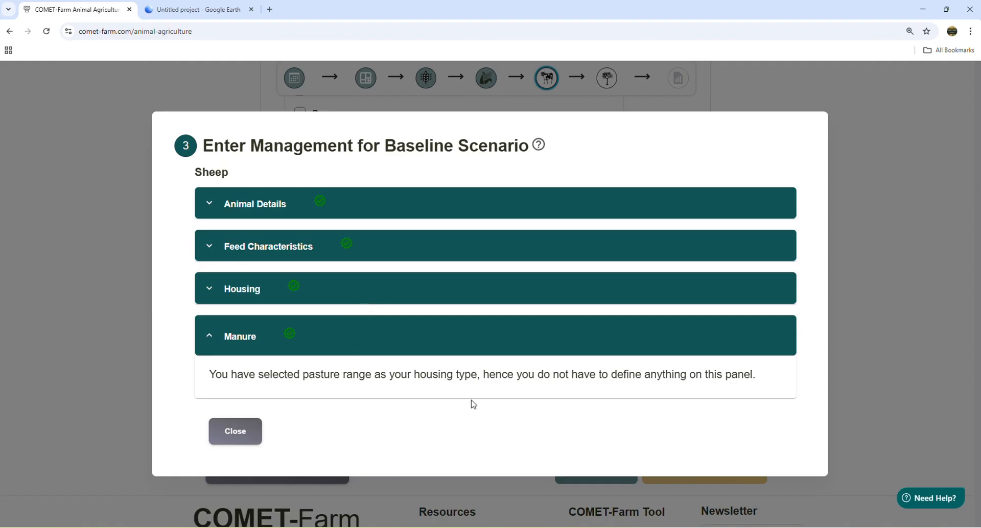
click(244, 433)
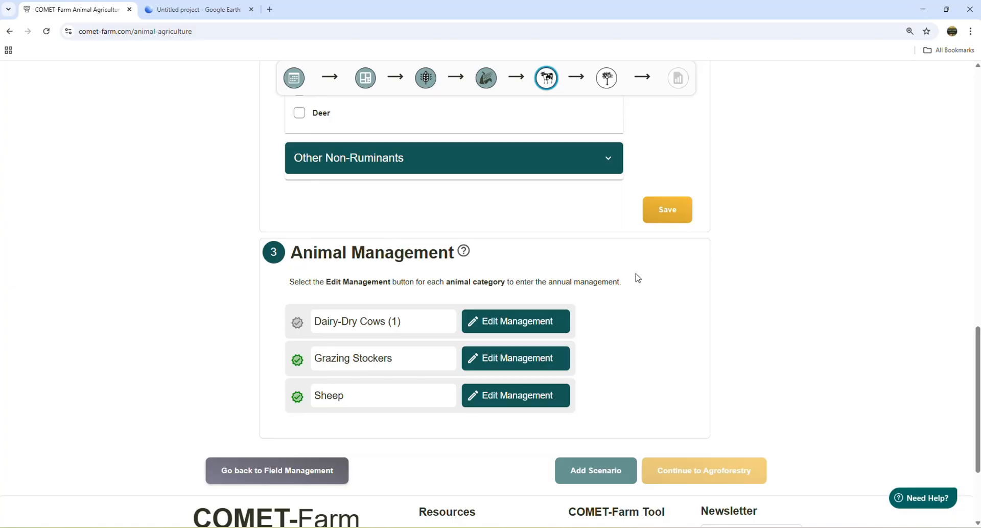
- In the Dairy-Dry Cows' animal details, set the January population to 85 and copy it across all months
click(511, 327)
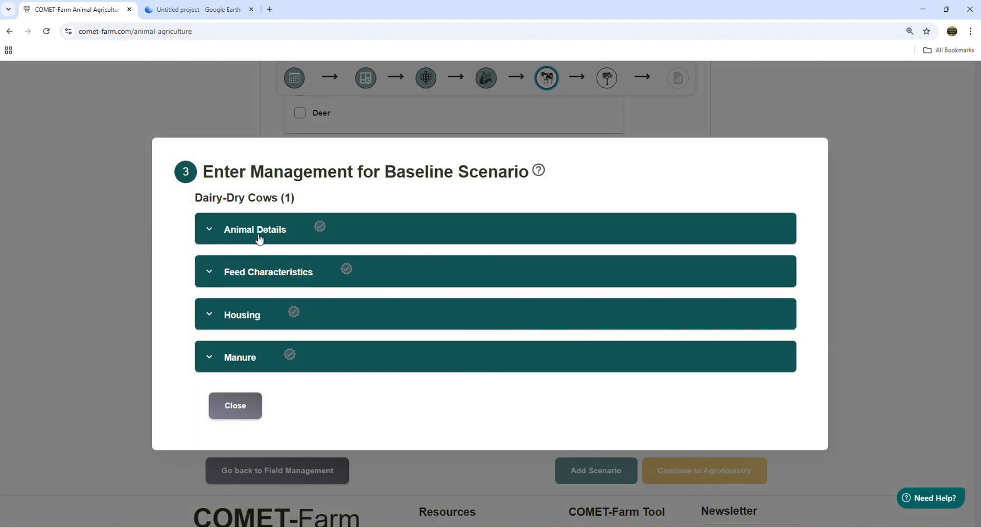
click(274, 244)
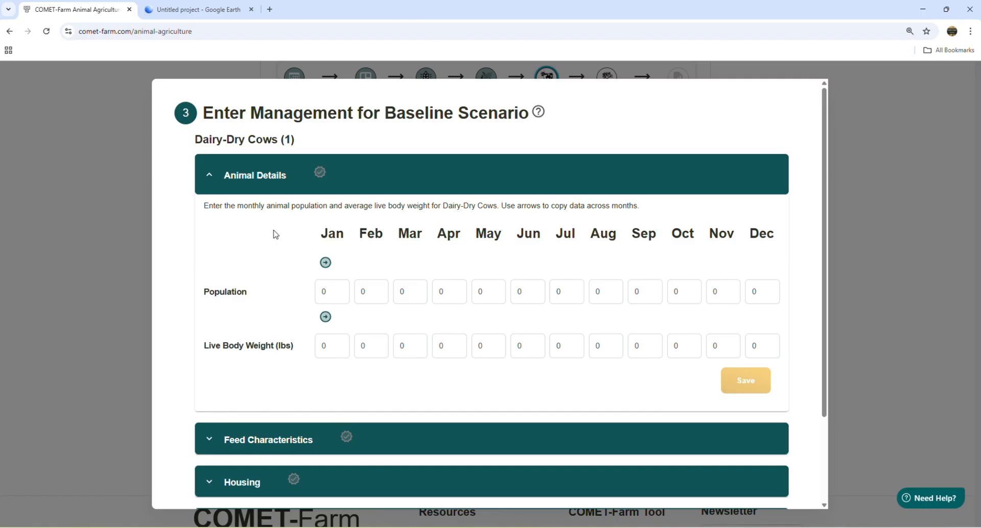
double_click(334, 296)
text(85)
click(270, 273)
click(326, 262)
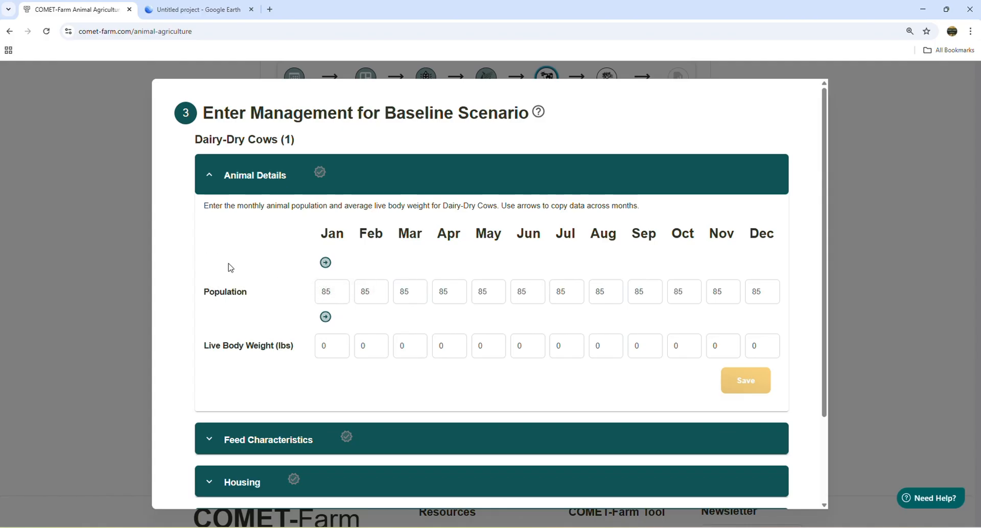
- Set the Dairy-Dry Cows' January live body weight to 1500 lbs, copy it across all months and save the animal details
click(326, 346)
text(1500)
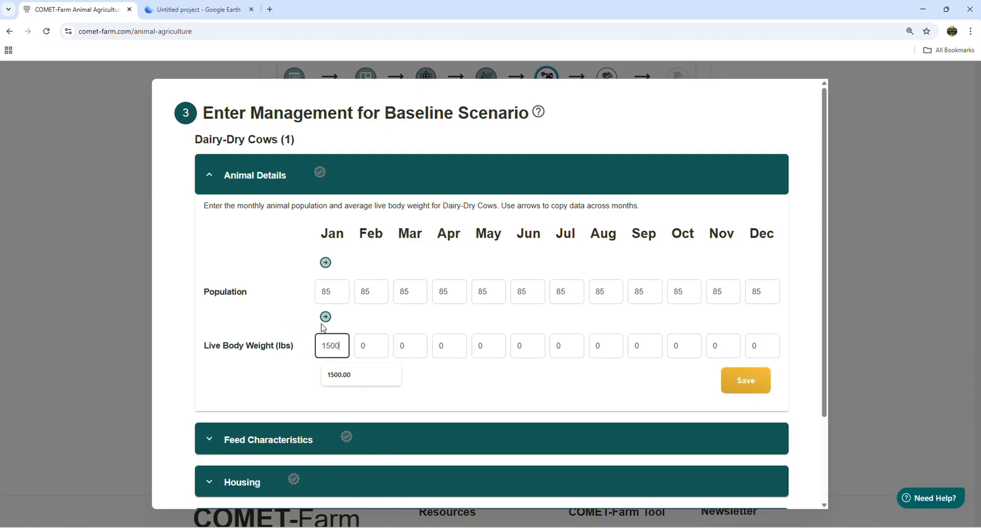
click(325, 316)
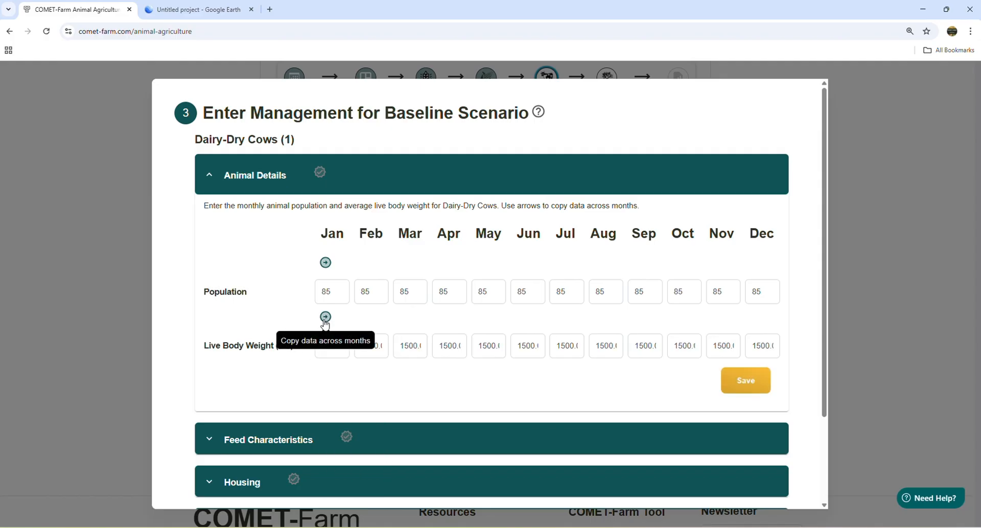
click(749, 384)
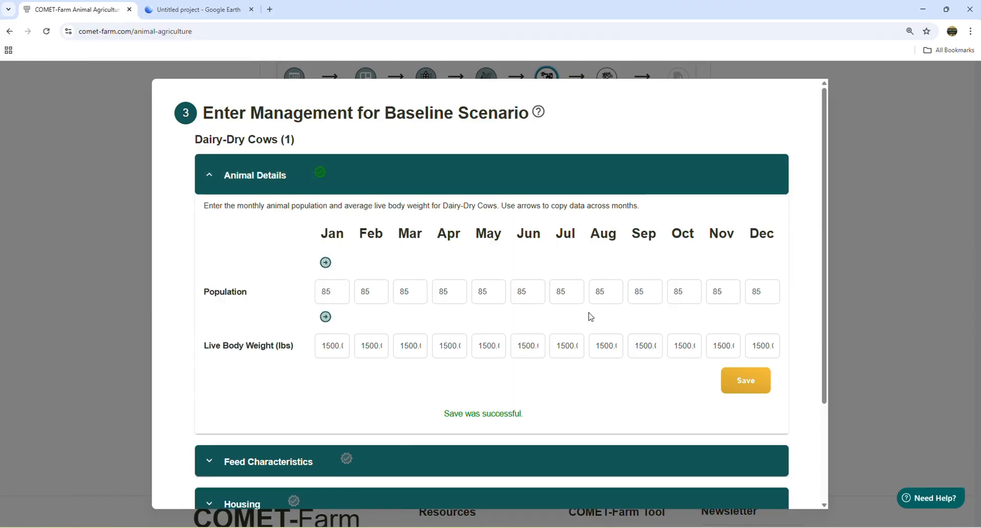
- Open the Dairy-Dry Cows' feed characteristics and examine the monthly inputs for dry matter intake, crude protein, fat and ash
click(320, 469)
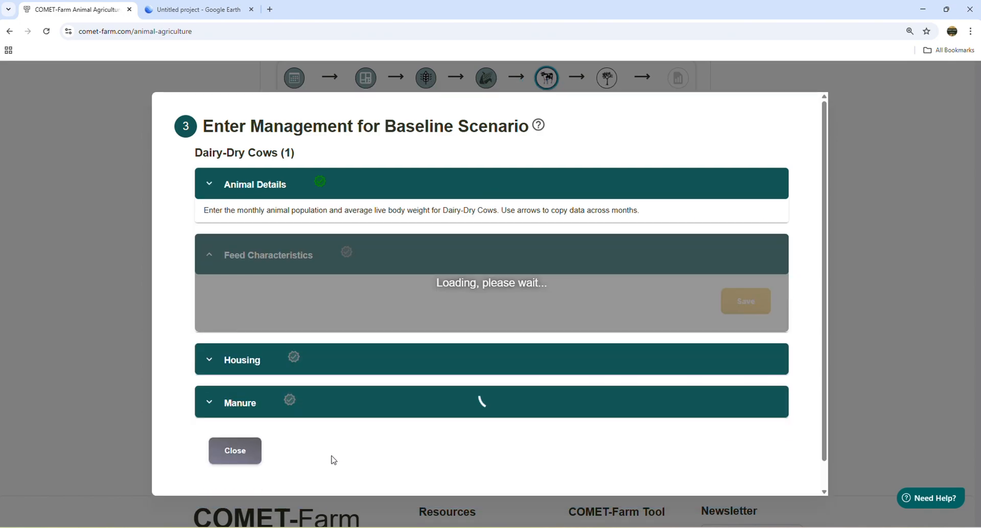
scroll(739, 395, down, 3)
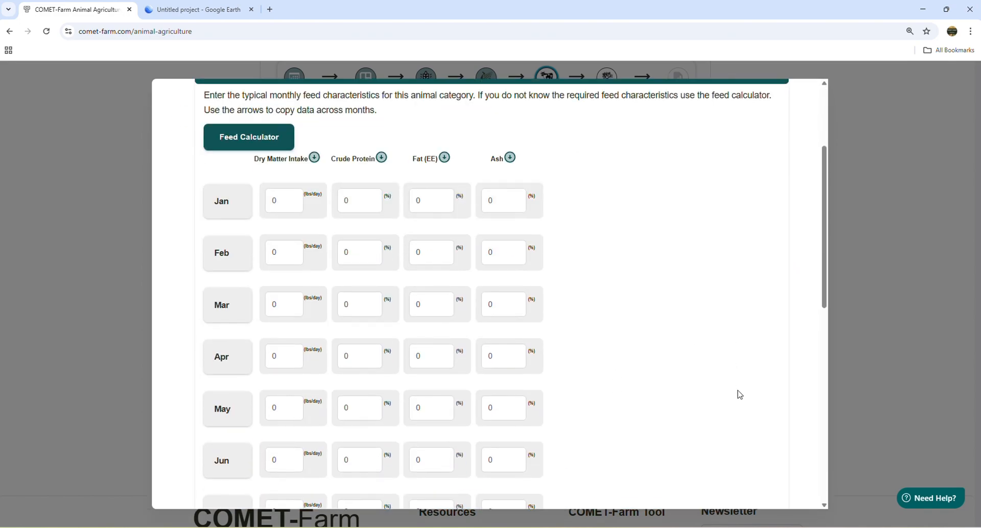
scroll(741, 391, up, 2)
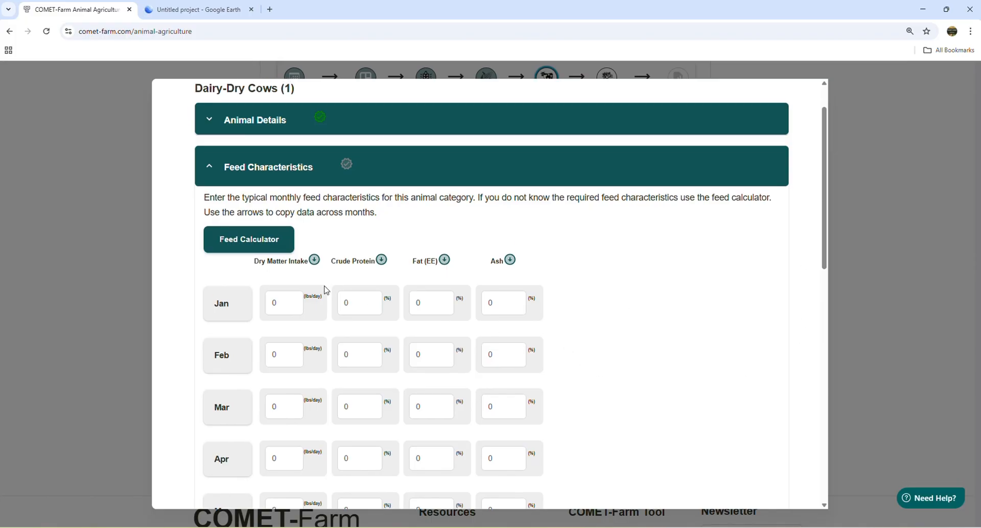
click(287, 303)
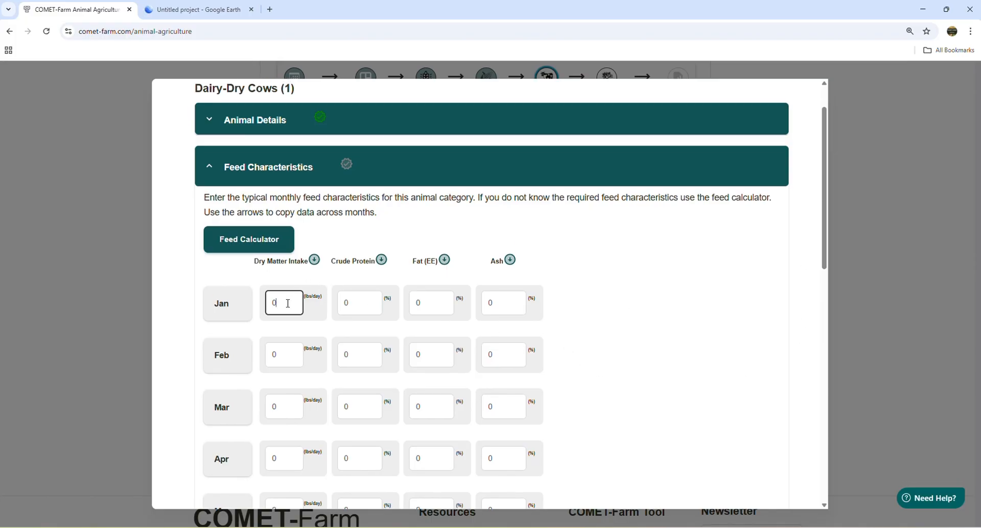
click(368, 304)
click(435, 307)
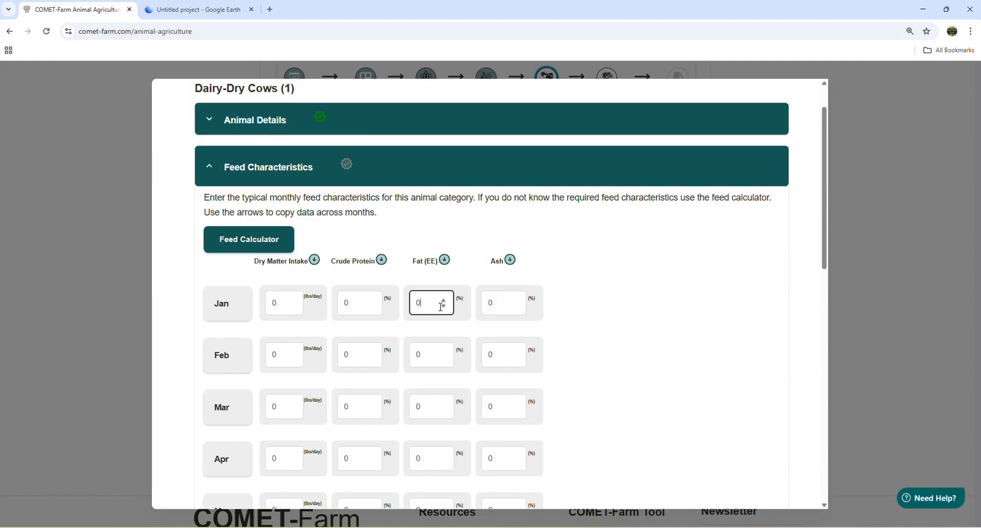
click(504, 303)
click(651, 299)
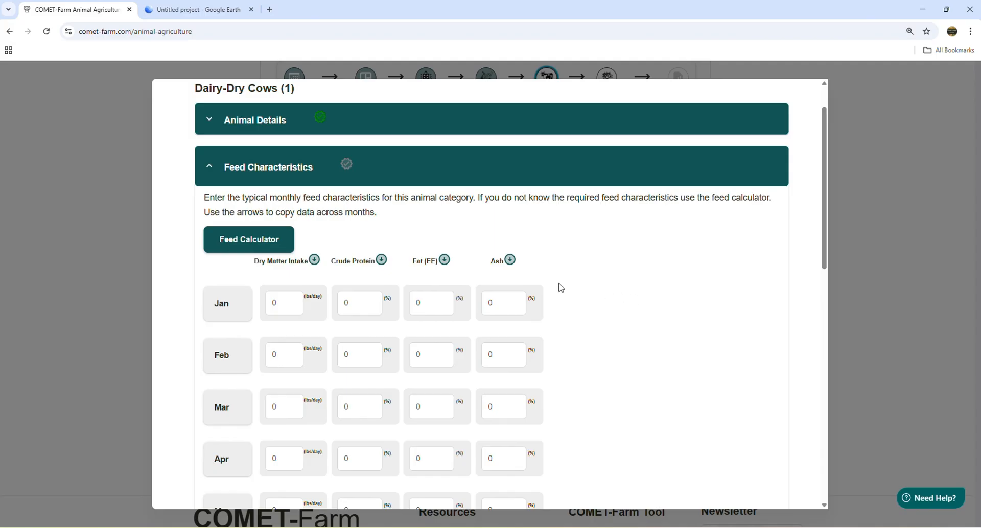
- Open the Feed Calculator for the Dairy-Dry Cows and select April, May, June and July for the diet
click(244, 242)
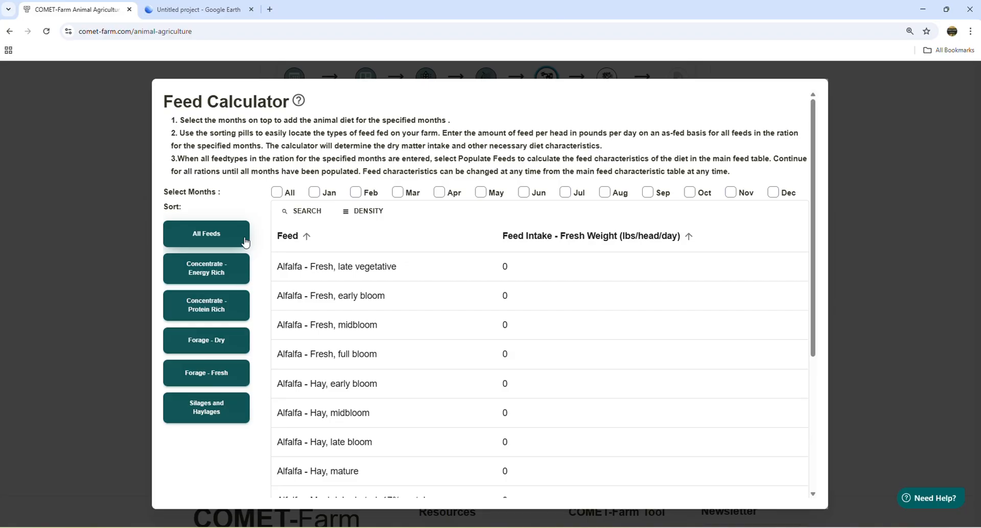
click(438, 193)
click(480, 193)
click(523, 192)
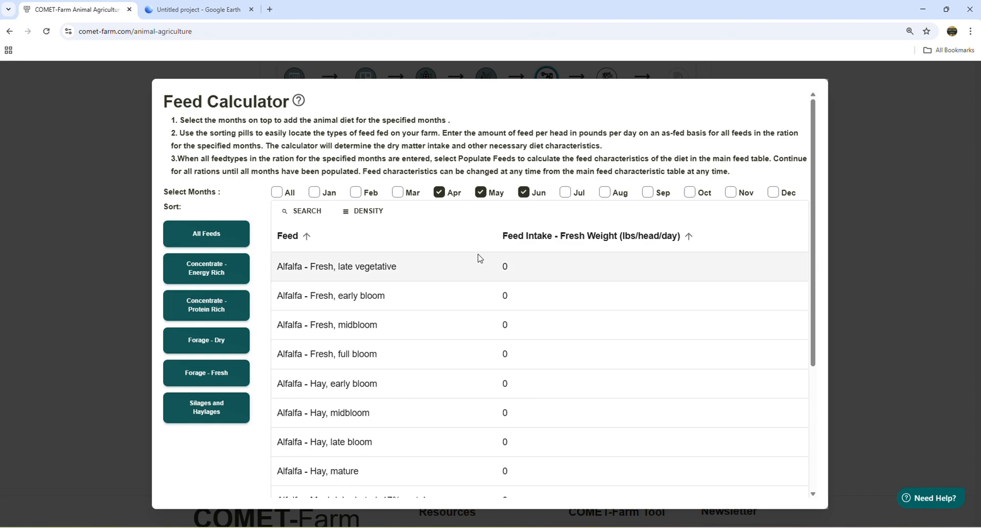
click(565, 192)
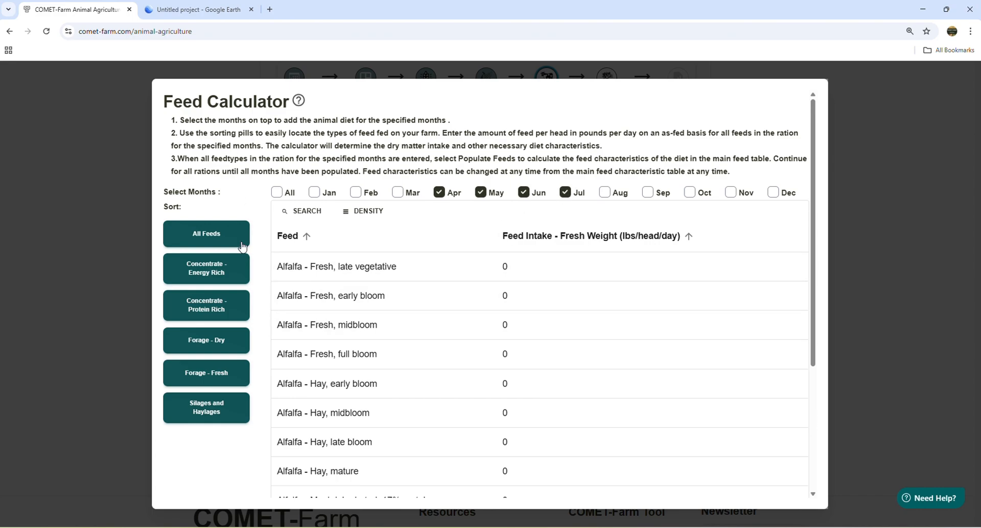
- Narrow the feed list to fresh forages and set Bermudagrass - Fresh intake to 14 lbs/head/day
click(199, 378)
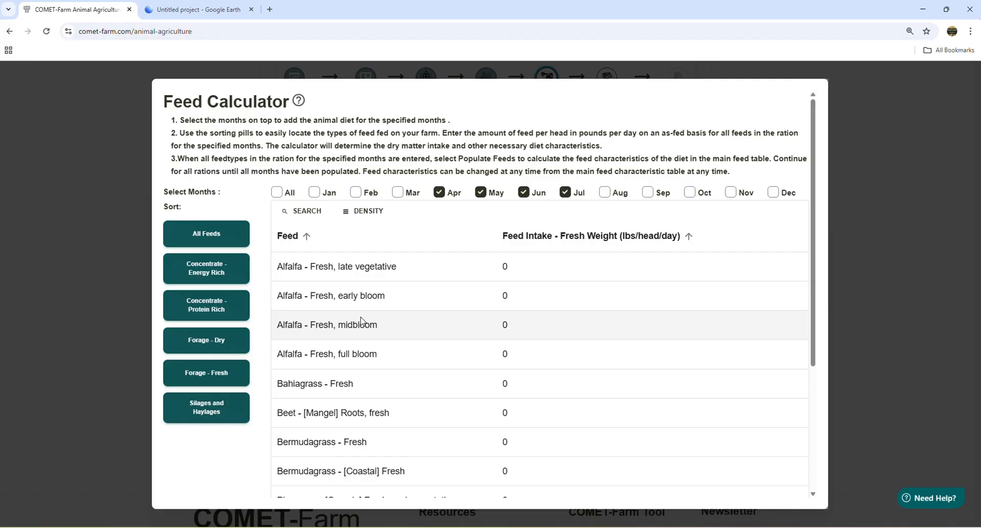
scroll(361, 321, down, 2)
click(516, 344)
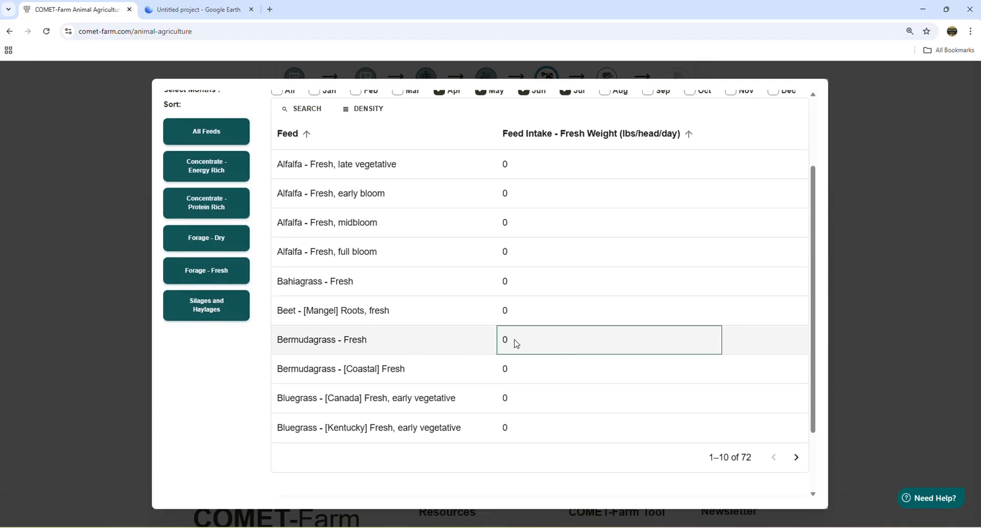
double_click(516, 344)
text(14)
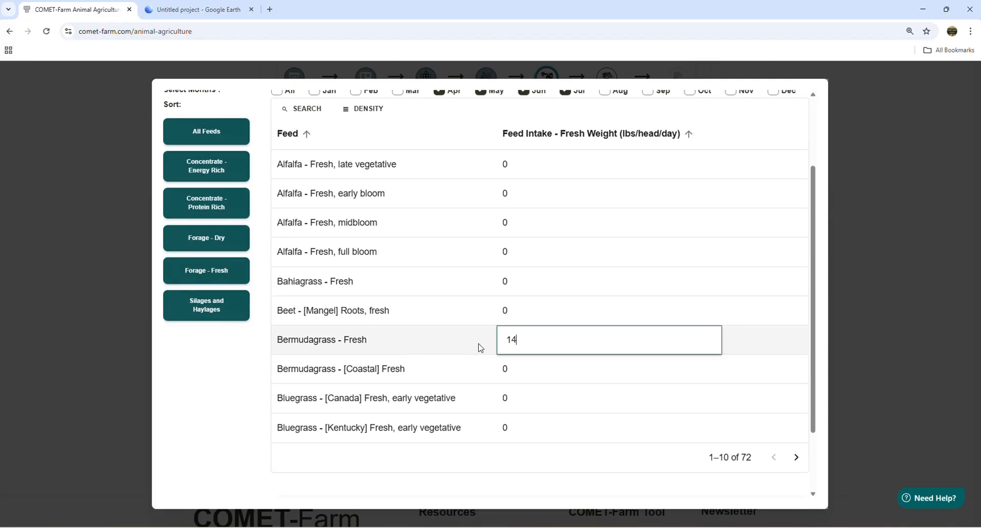
click(229, 397)
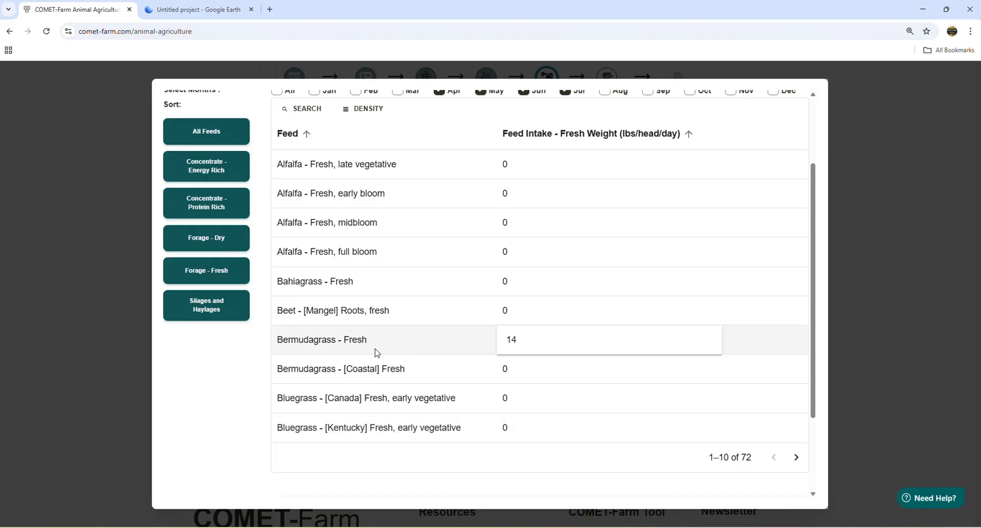
drag(817, 276, 816, 377)
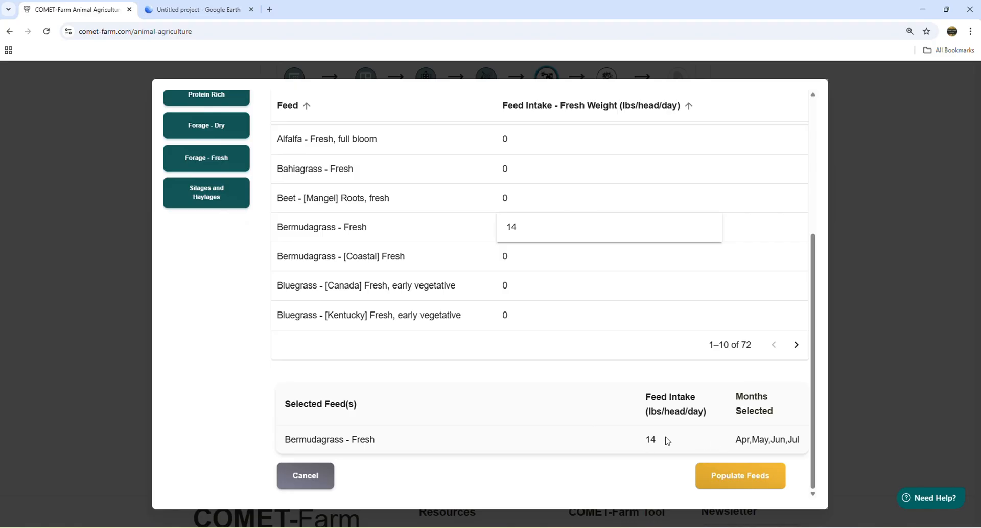
- Search the fresh forage list for feeds containing "corn" and clear the search filter
drag(811, 409, 812, 265)
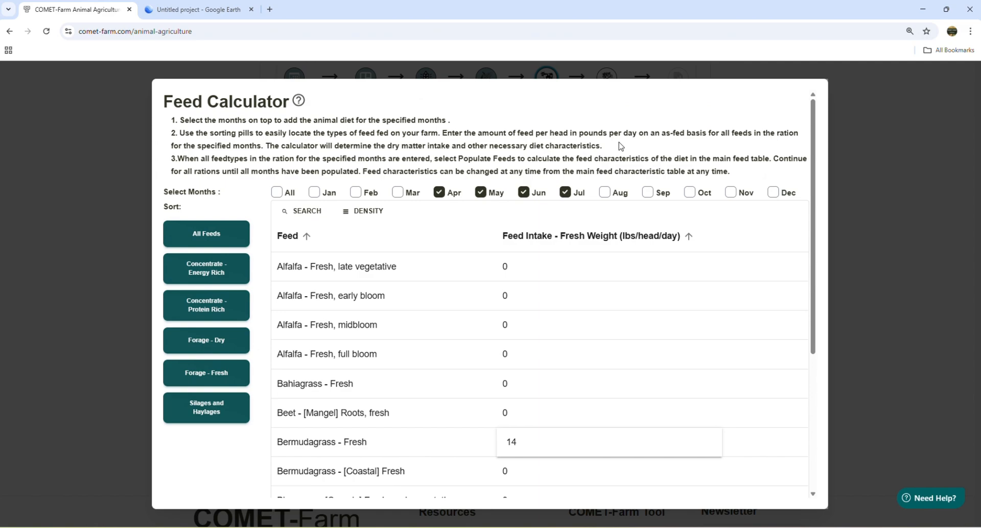
click(293, 218)
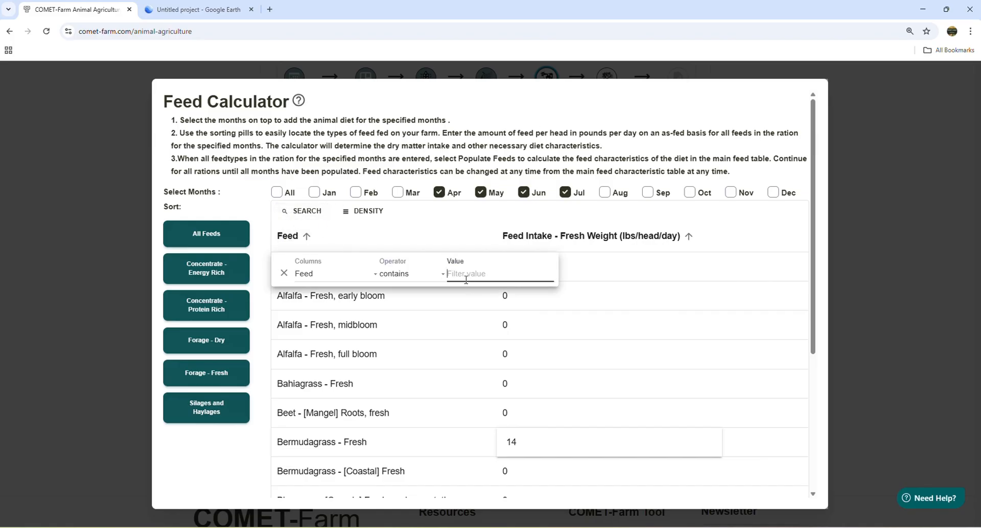
text(corn)
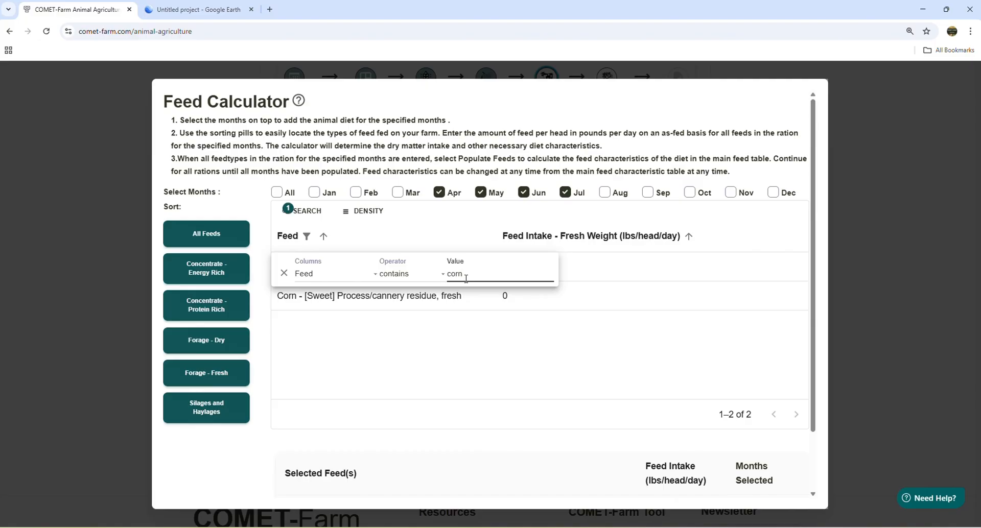
click(282, 275)
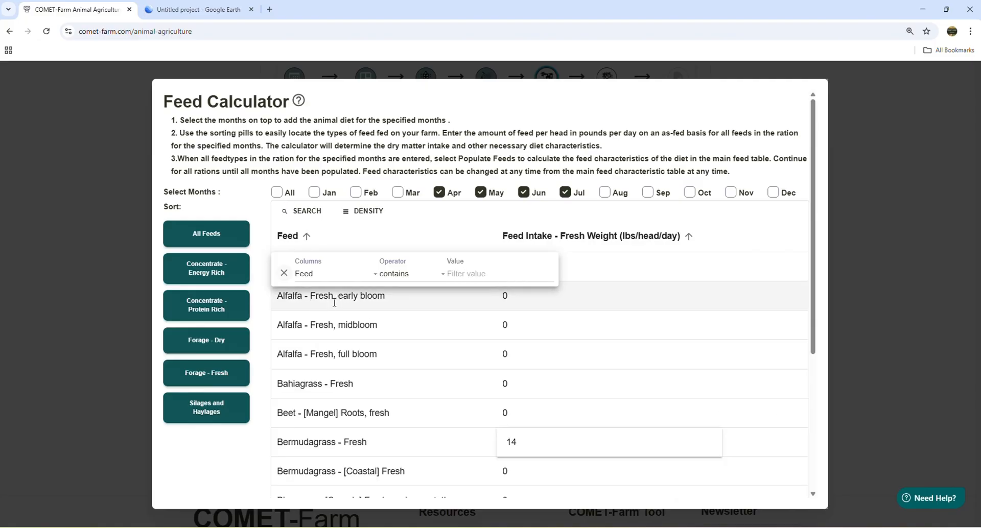
- From the silages and haylages, set Barley - Silage intake to 33 lbs/head/day and populate the feed characteristics from the selected feeds
click(213, 420)
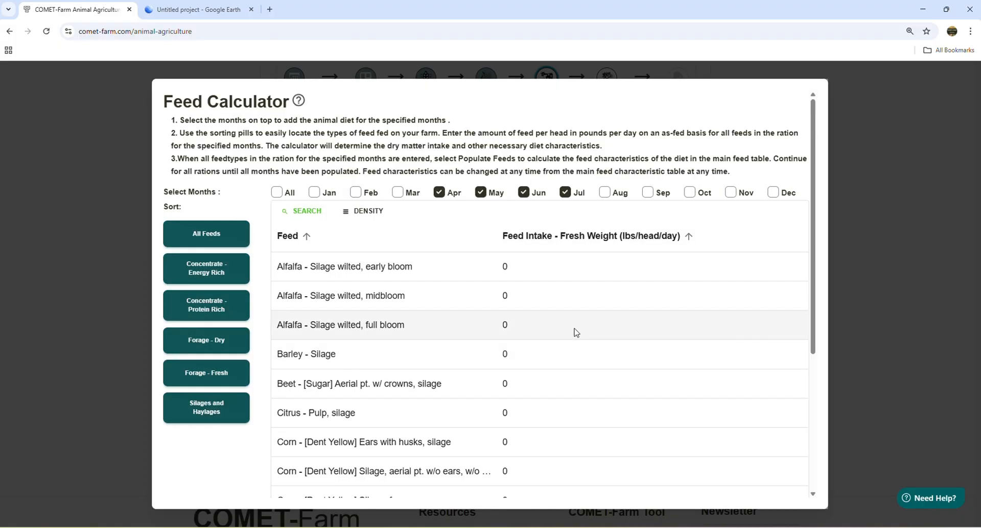
scroll(718, 250, down, 5)
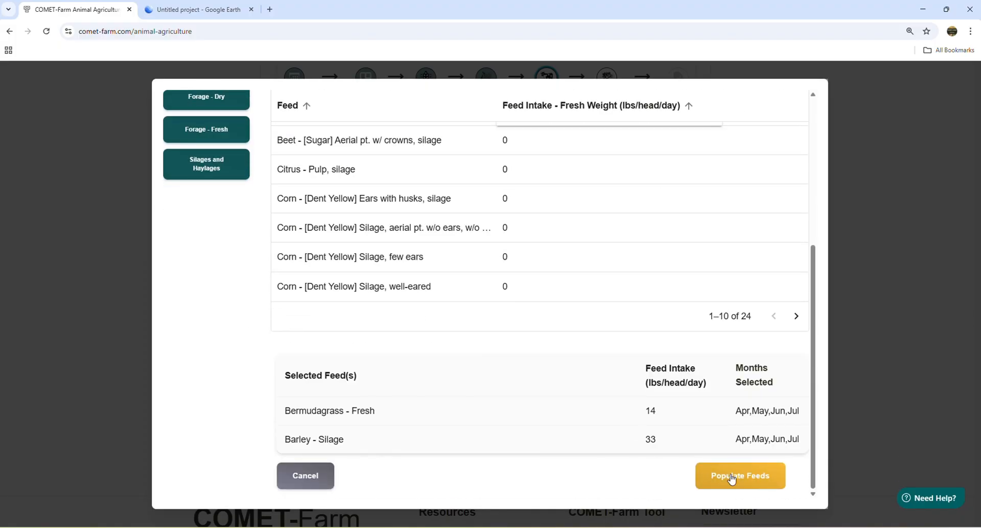
click(732, 478)
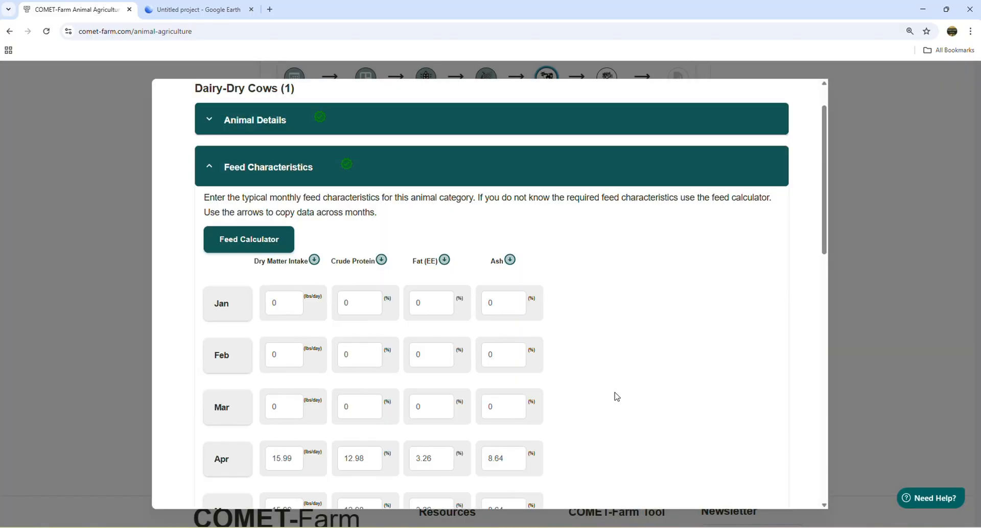
scroll(613, 394, down, 5)
scroll(615, 397, down, 1)
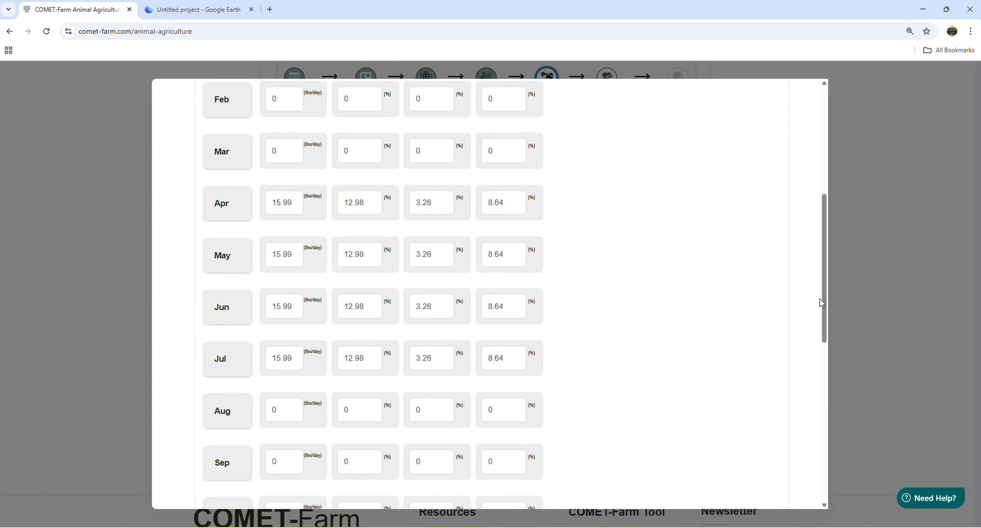
- Set the Dairy-Dry Cows' January dry matter intake to 17.3 lbs/day and crude protein to 10.6%
drag(824, 303, 827, 226)
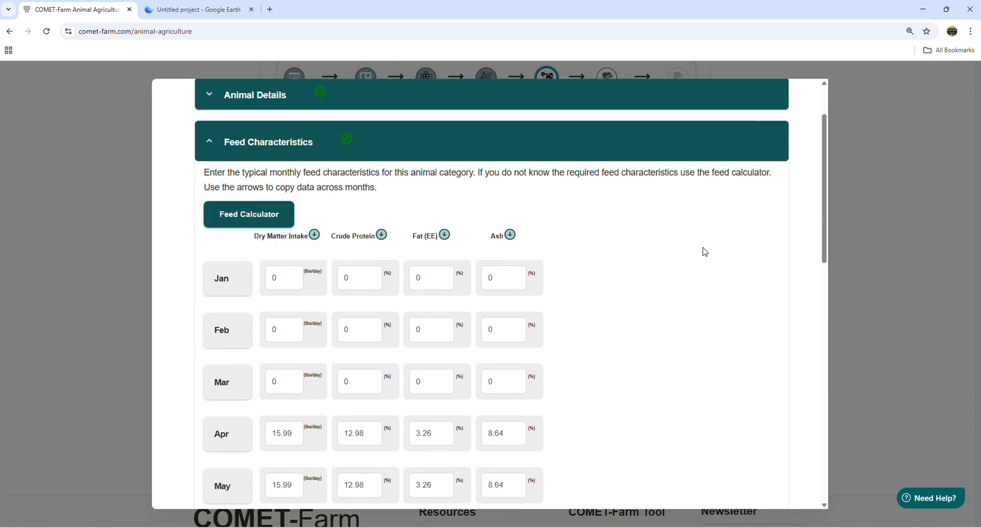
click(278, 278)
text(17)
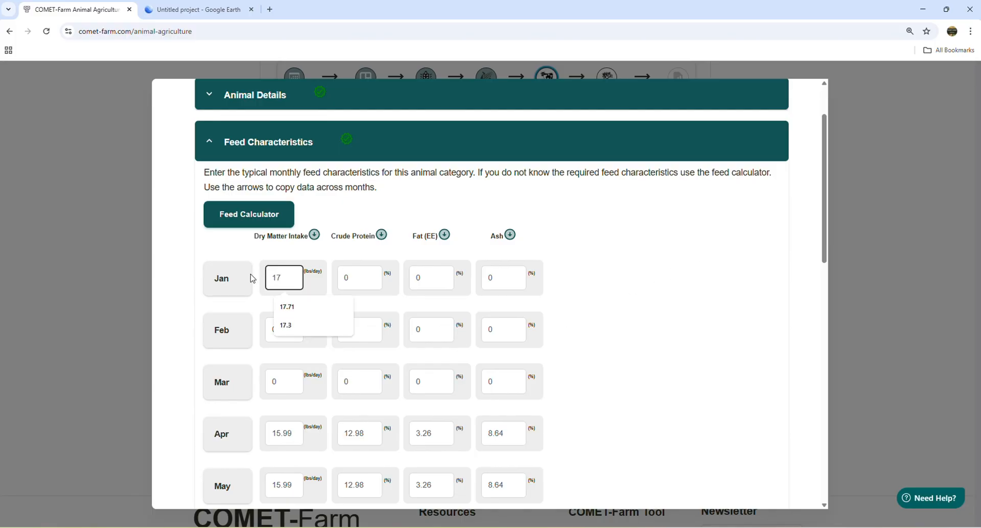
text(.)
click(286, 326)
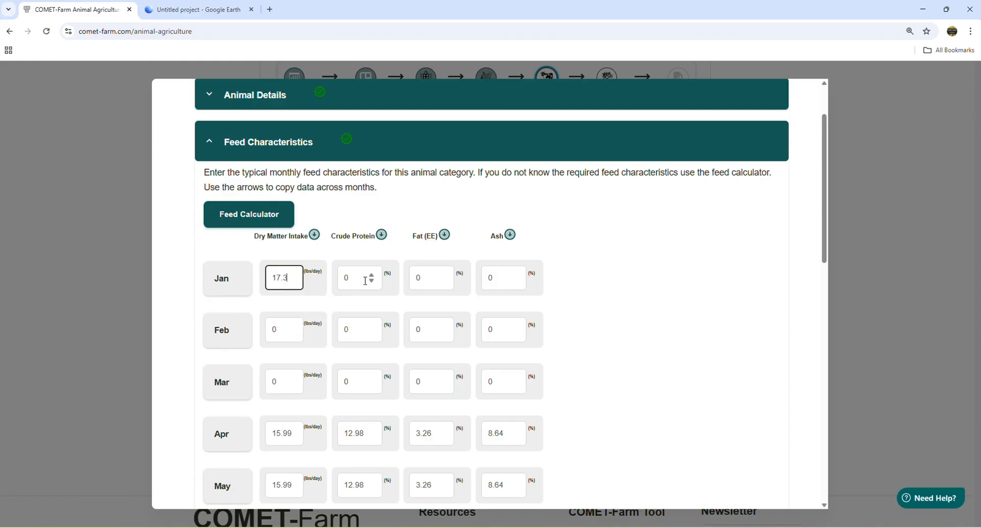
click(360, 278)
text(1)
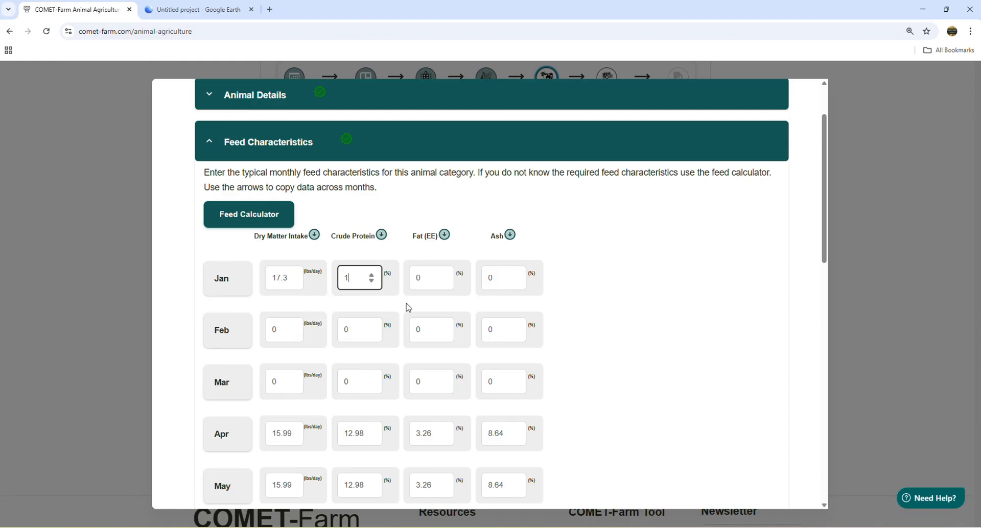
text(0.6)
- Set the Dairy-Dry Cows' January fat (EE) to 2.08% and ash to 6.34%
click(434, 279)
text(2.08)
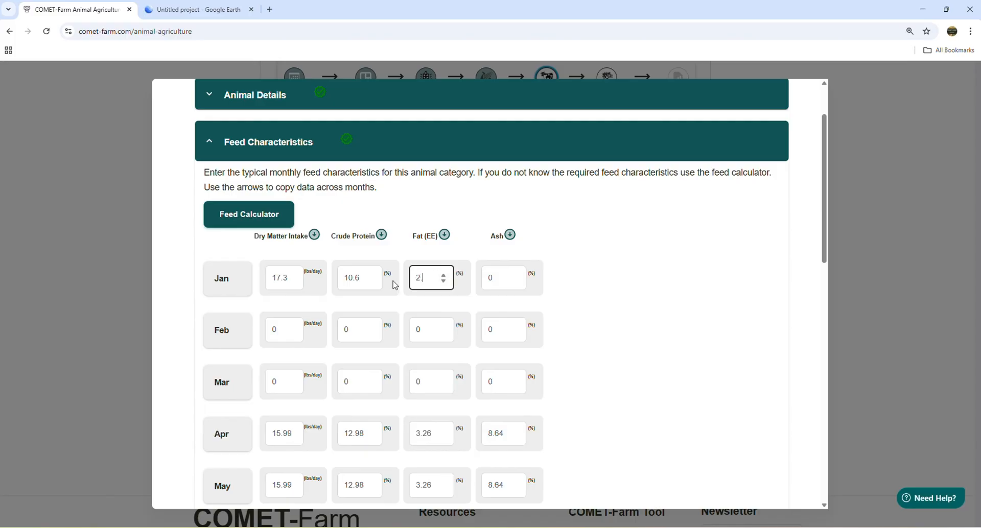
click(499, 278)
text(6.)
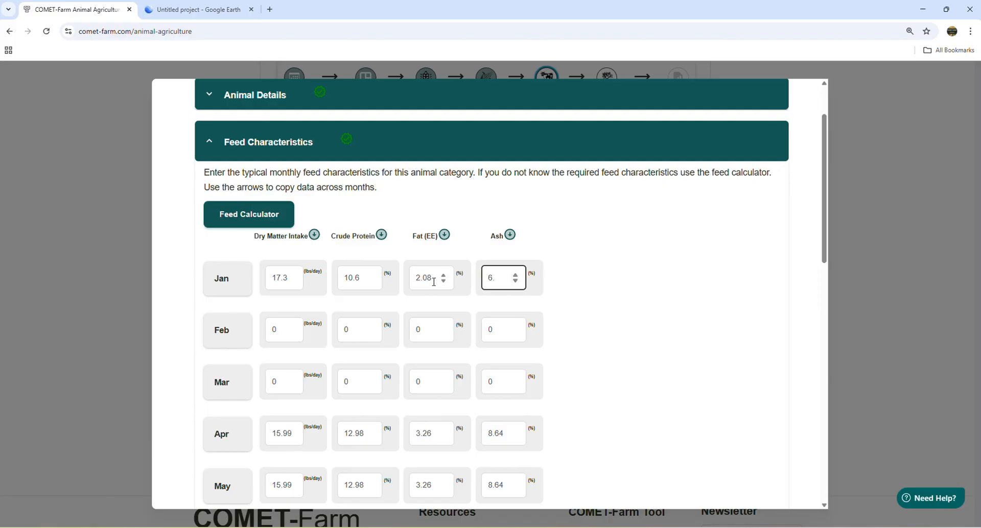
text(34)
- Copy January's dry matter intake, crude protein, fat and ash across all months and save the feed characteristics
click(313, 235)
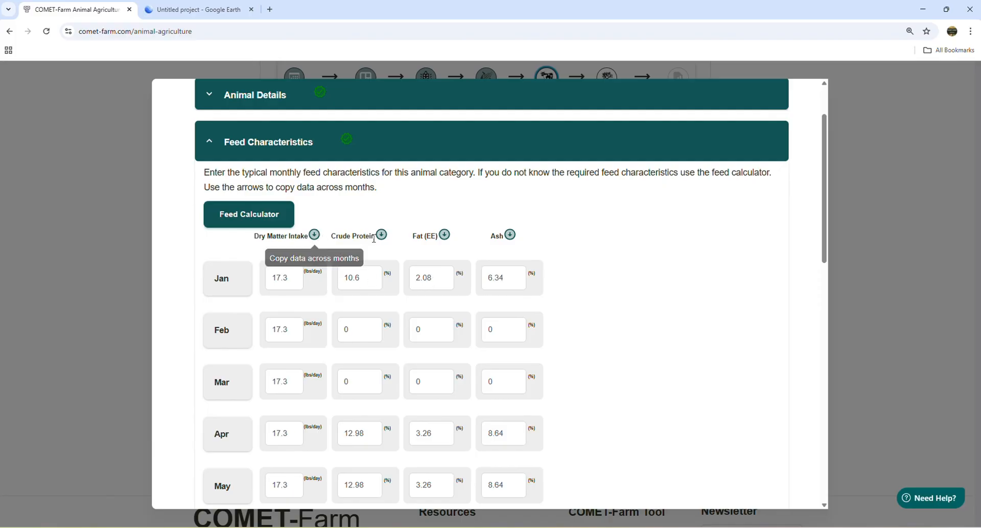
click(382, 236)
click(444, 235)
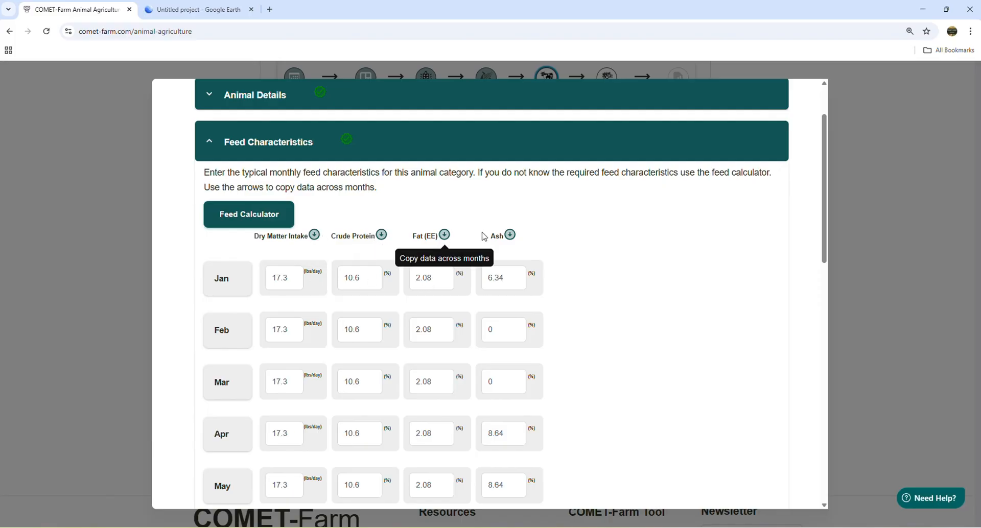
click(510, 235)
drag(824, 250, 821, 426)
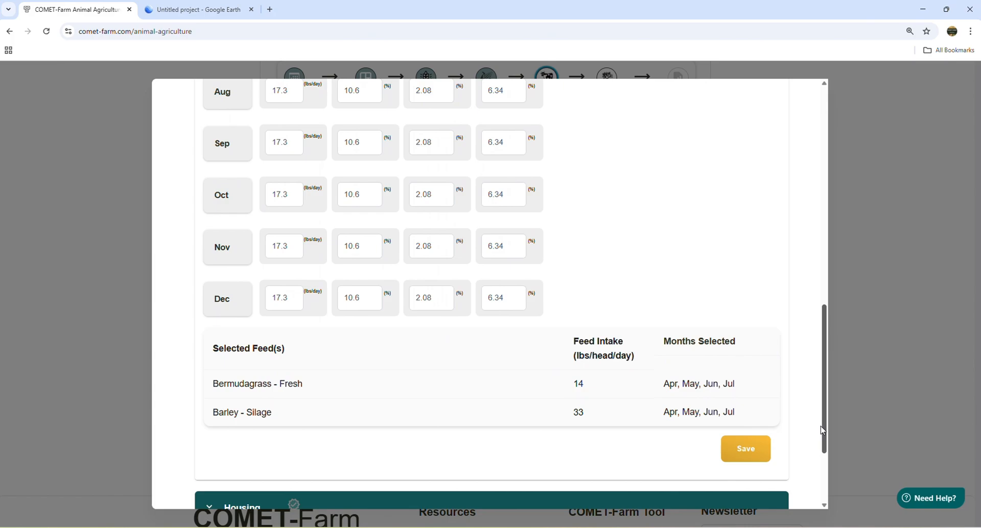
click(741, 460)
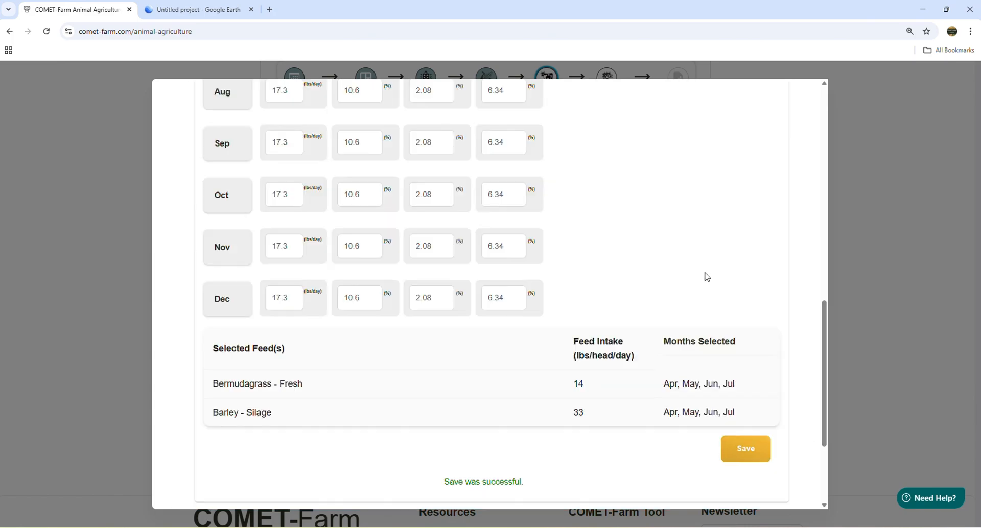
- Open the Dairy-Dry Cows' housing section and review the monthly percentages of time spent in each housing type
scroll(685, 296, down, 3)
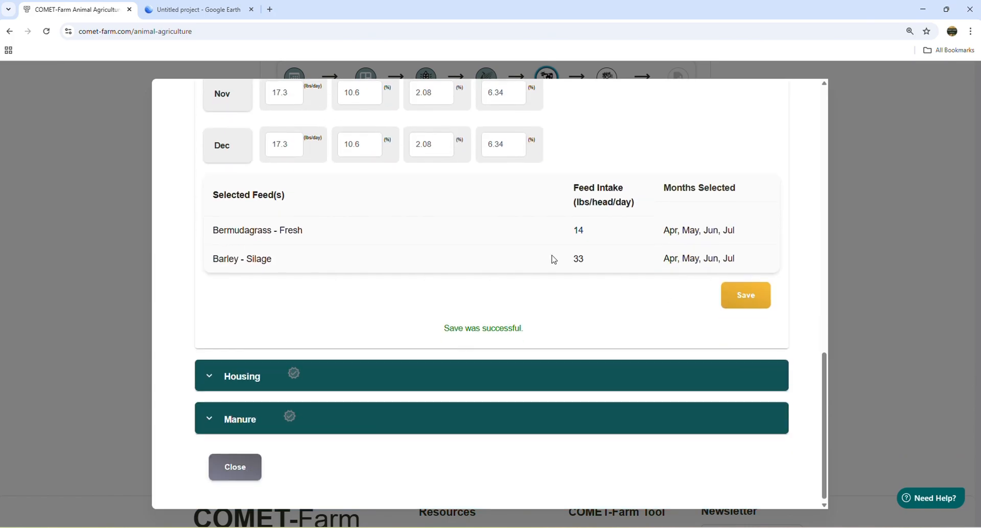
scroll(415, 310, down, 1)
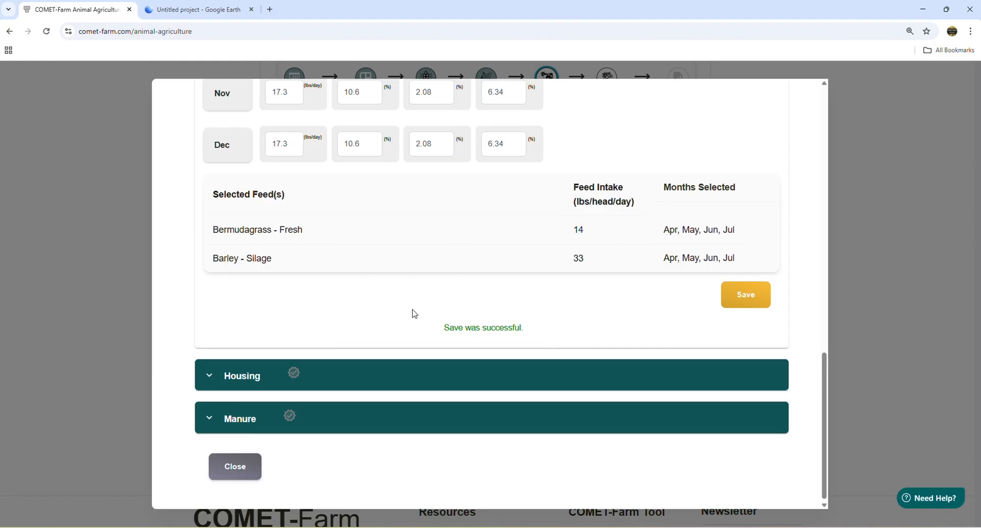
click(279, 377)
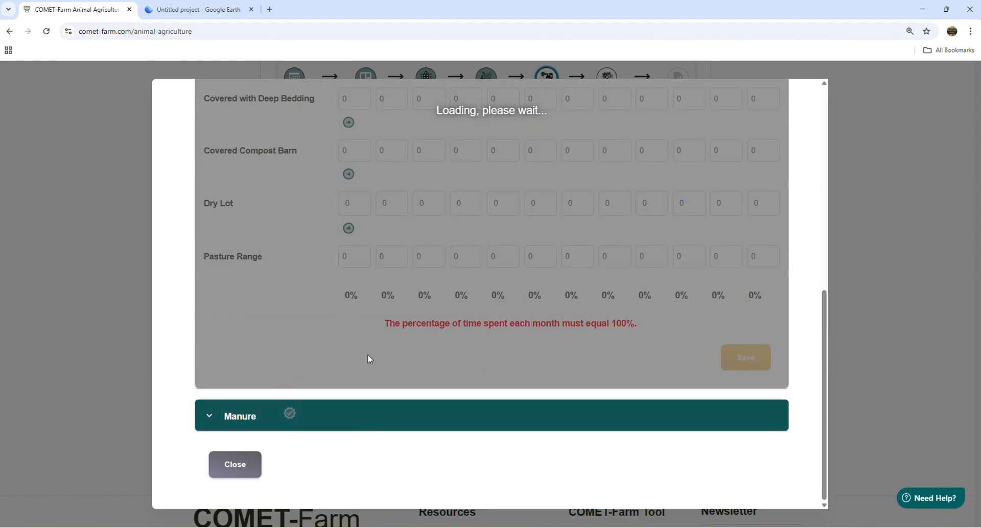
scroll(423, 347, up, 2)
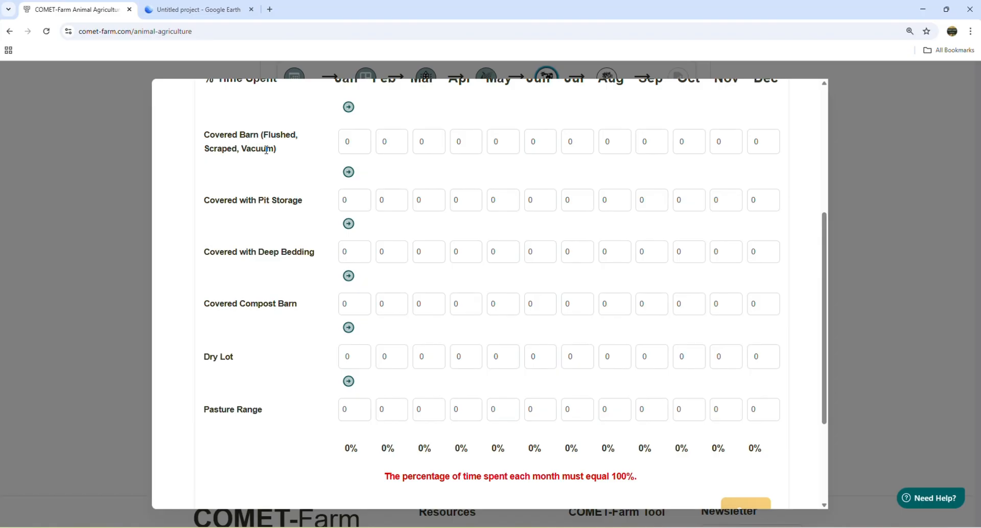
scroll(281, 155, up, 2)
scroll(291, 218, down, 1)
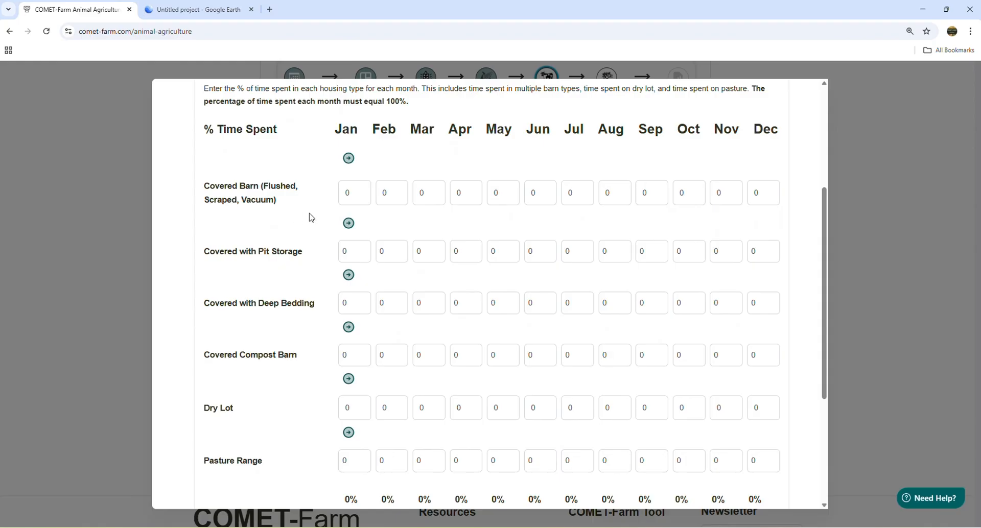
- Set the Covered Barn (Flushed, Scraped, Vacuum) time for January to 100% and copy it across all months
double_click(357, 192)
text(1)
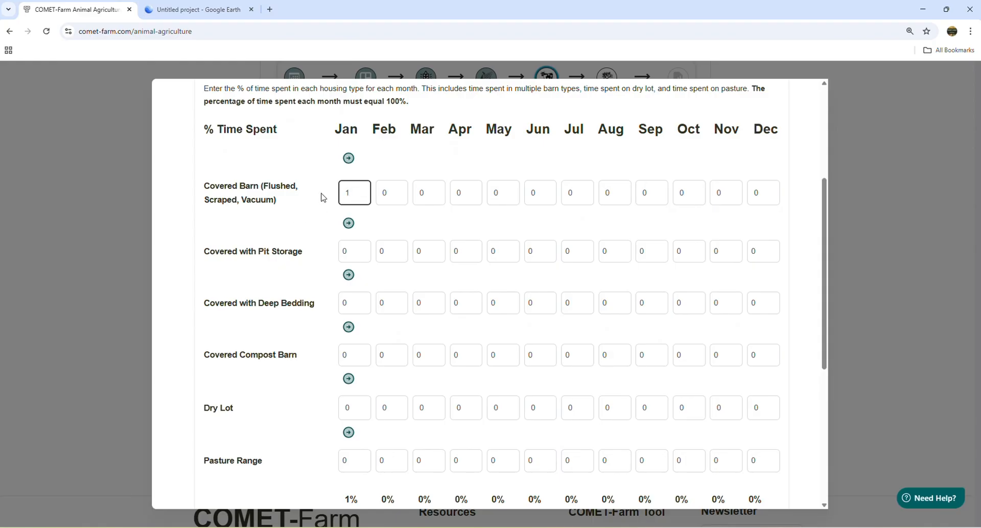
text(00)
click(348, 157)
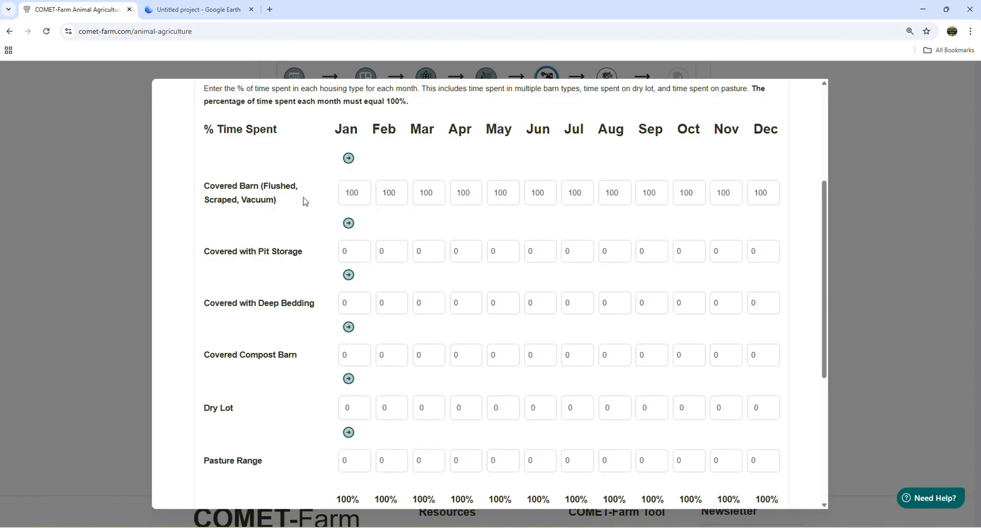
- Reset the Covered Barn (Flushed, Scraped, Vacuum) time to 0% for January and copy it across all months
mouse_move(821, 222)
mouse_down()
mouse_move(821, 318)
mouse_move(821, 232)
mouse_up()
double_click(357, 178)
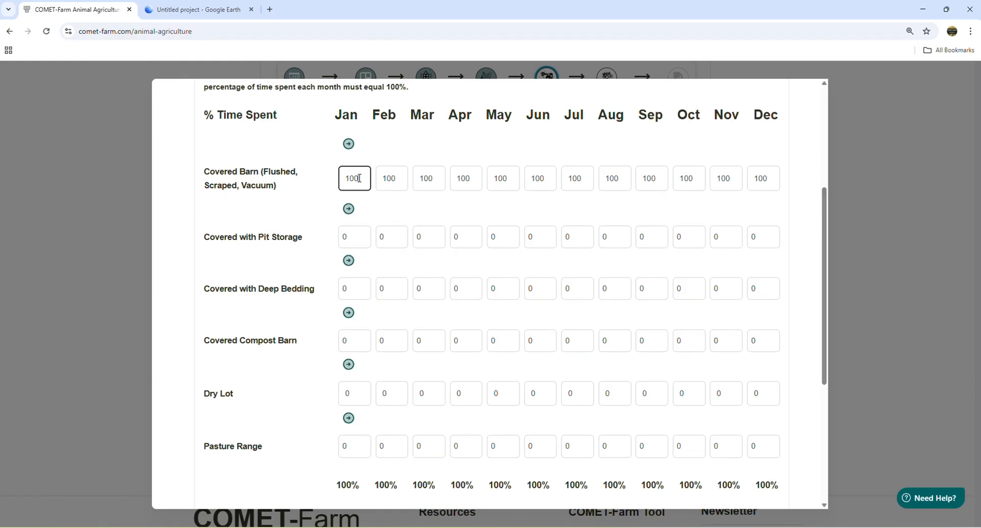
text(0)
click(348, 144)
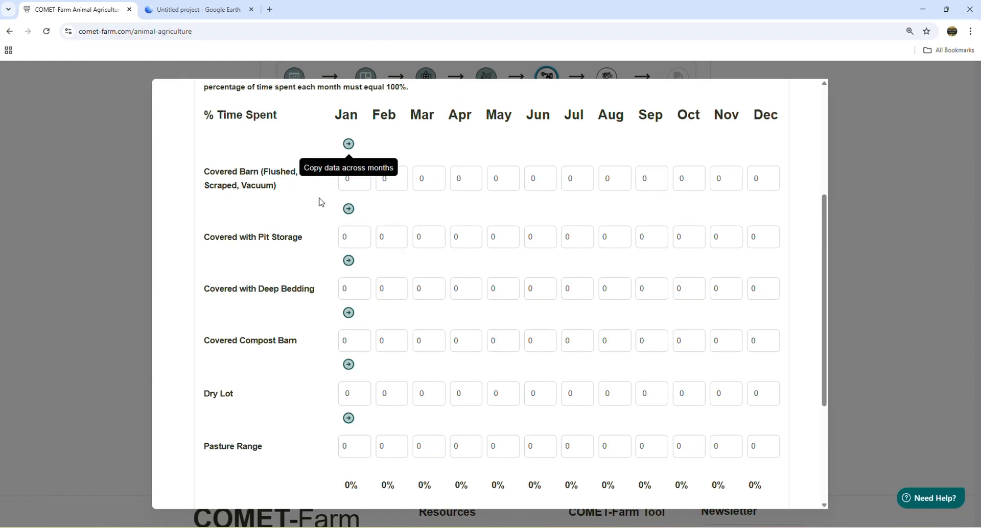
- Set the Dry Lot time to 100% for January, copy it across all months, save the housing data and open the manure section
double_click(352, 393)
text(100)
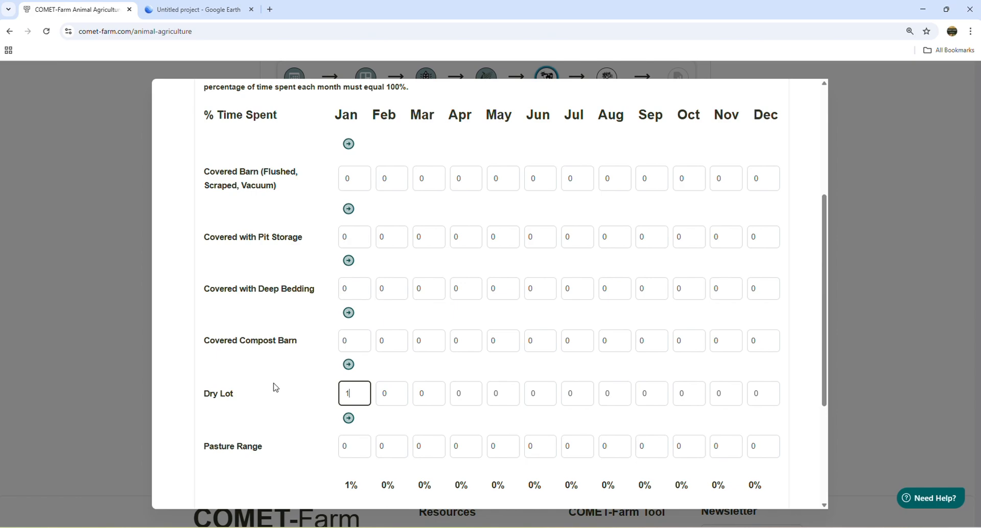
click(349, 364)
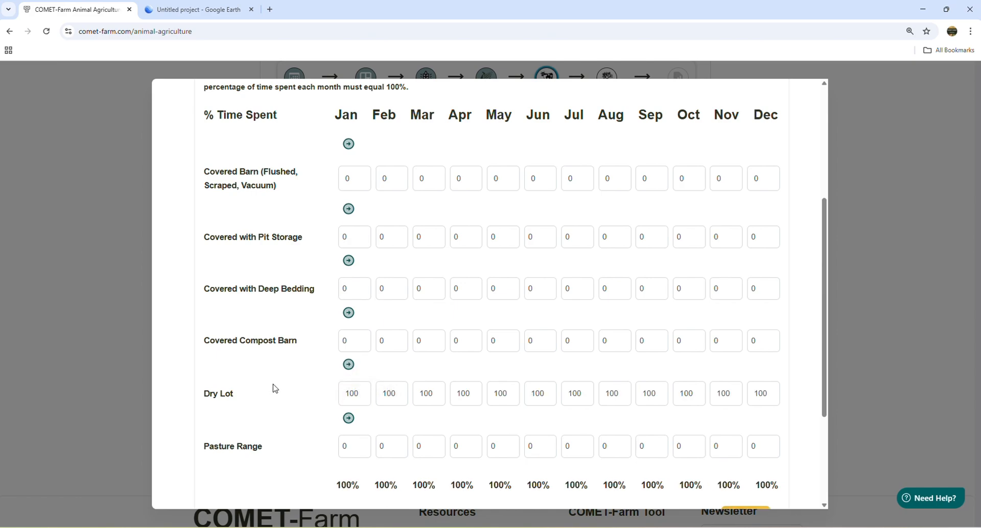
drag(824, 269, 824, 321)
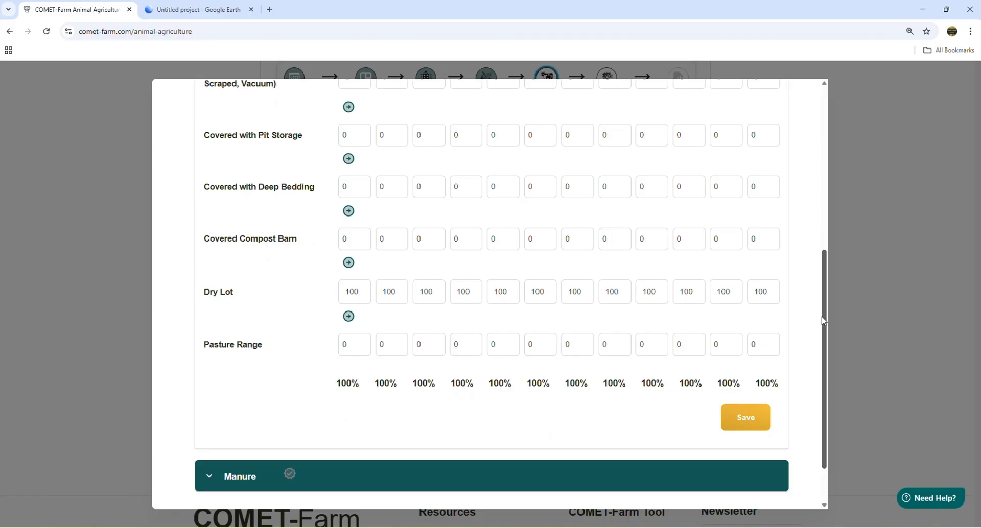
click(741, 424)
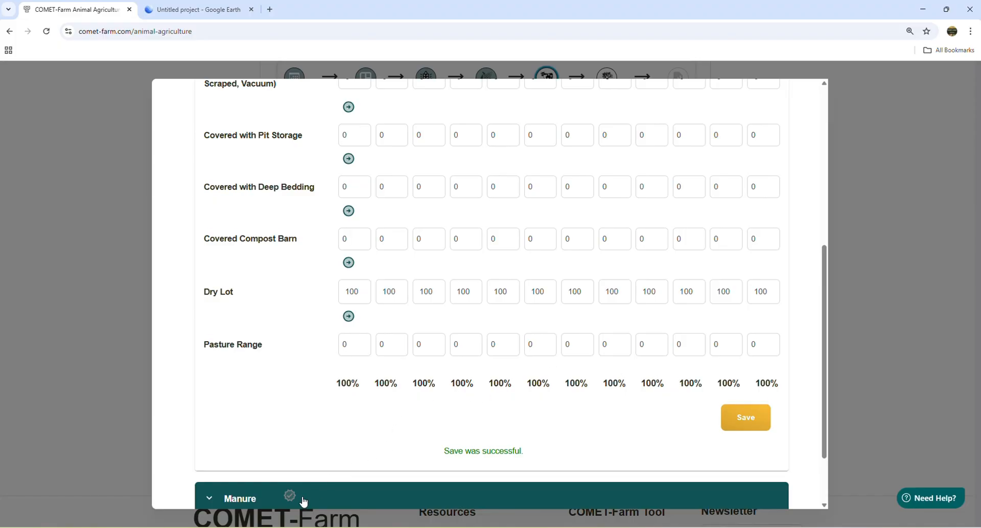
click(304, 503)
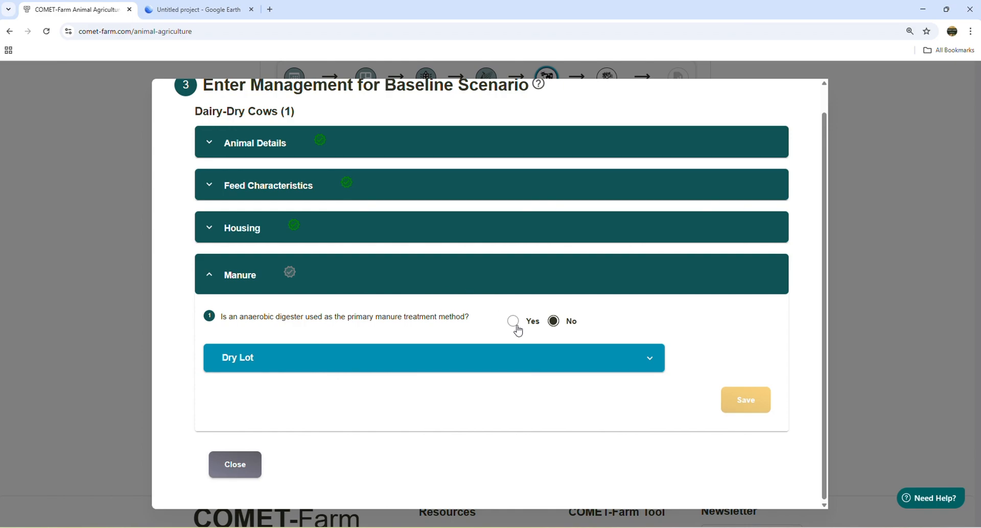
- Try the Dry Lot manure questions with and without a solid liquid separator, and with the manure handled as Solid and Liquid
click(477, 362)
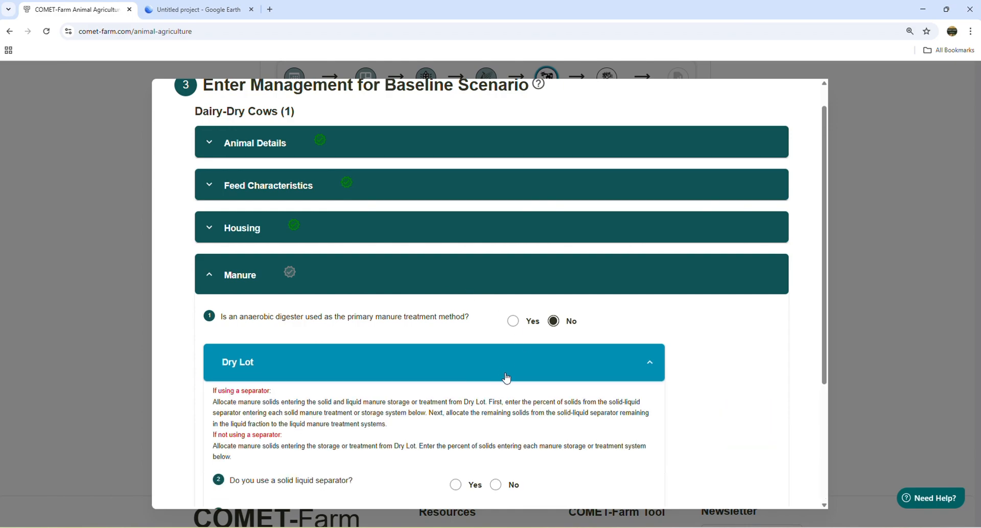
scroll(507, 378, down, 3)
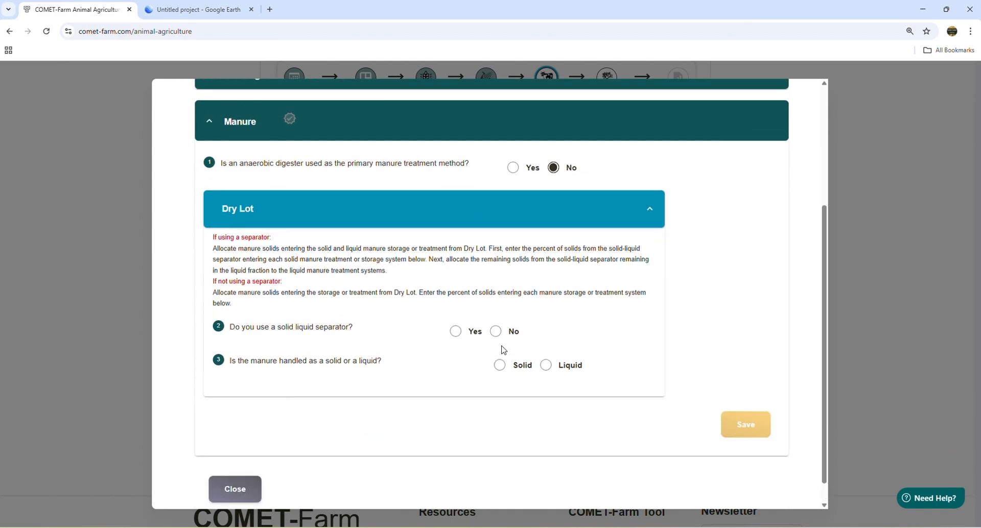
click(468, 337)
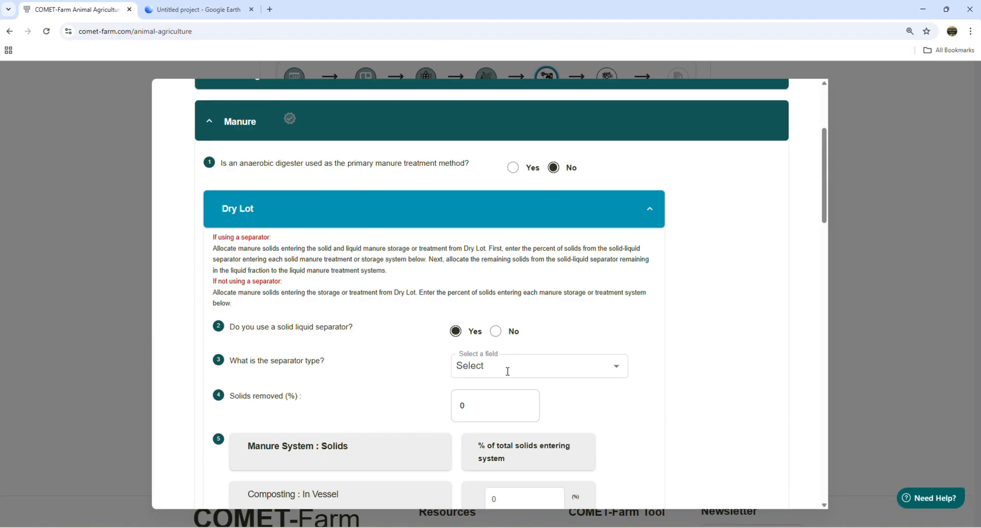
click(493, 335)
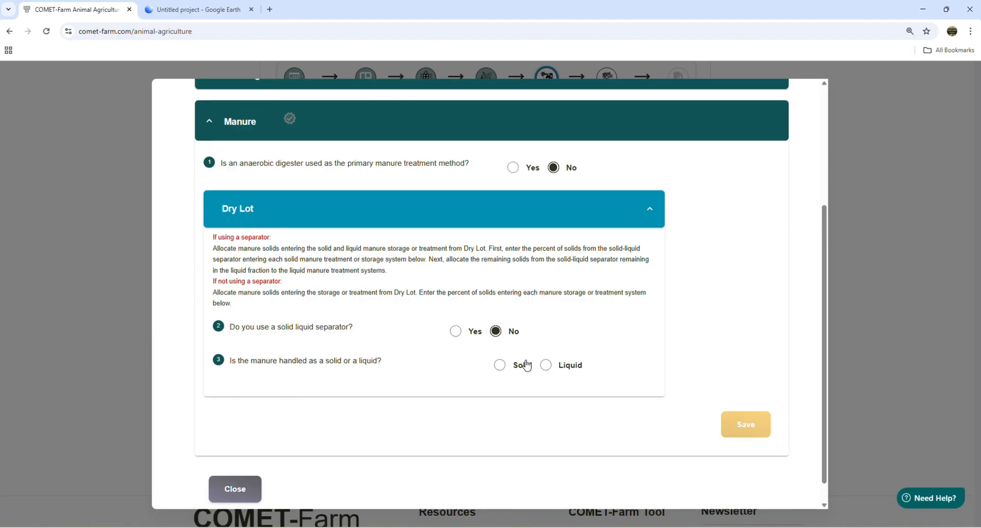
click(508, 367)
click(546, 366)
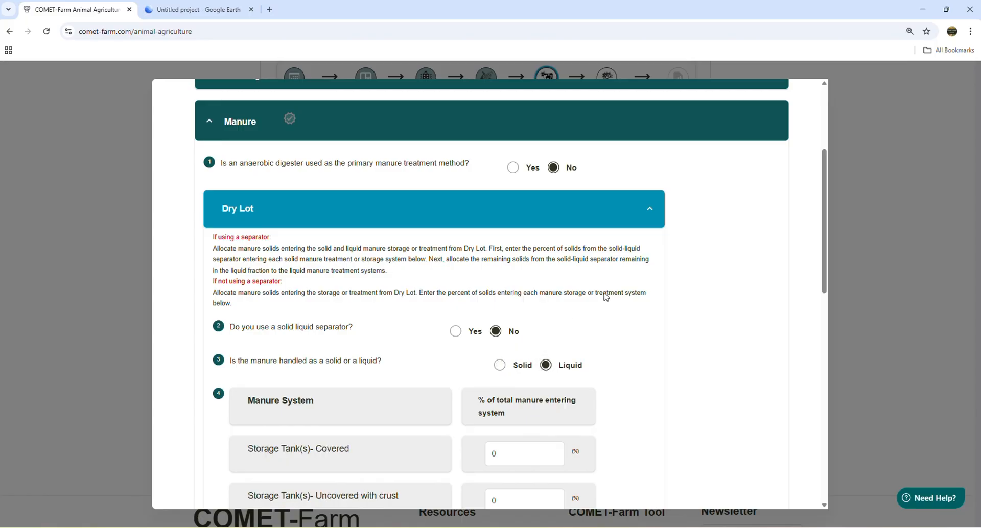
click(637, 212)
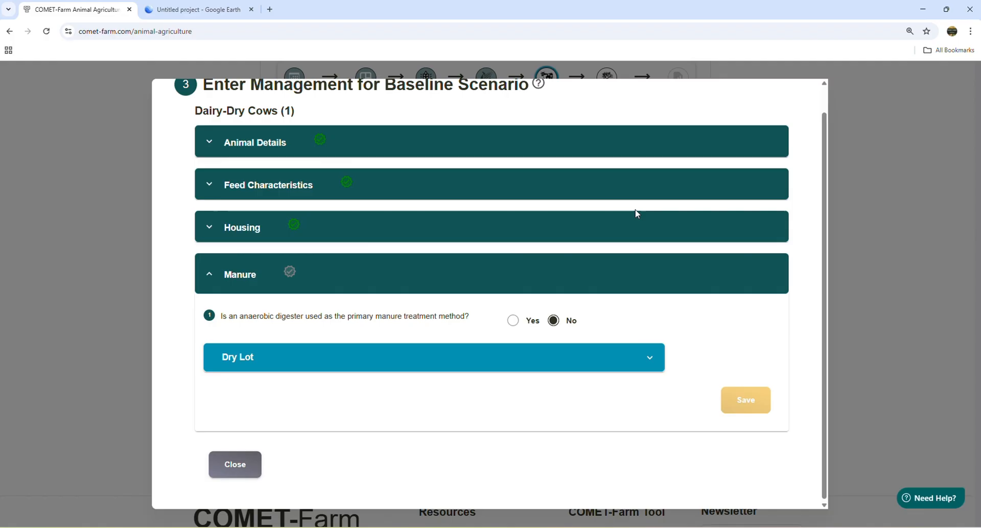
- Make an anaerobic digester the primary manure treatment, of type UASB type with floating gas holders no external water seal, and save and close the management
click(515, 325)
scroll(517, 326, down, 1)
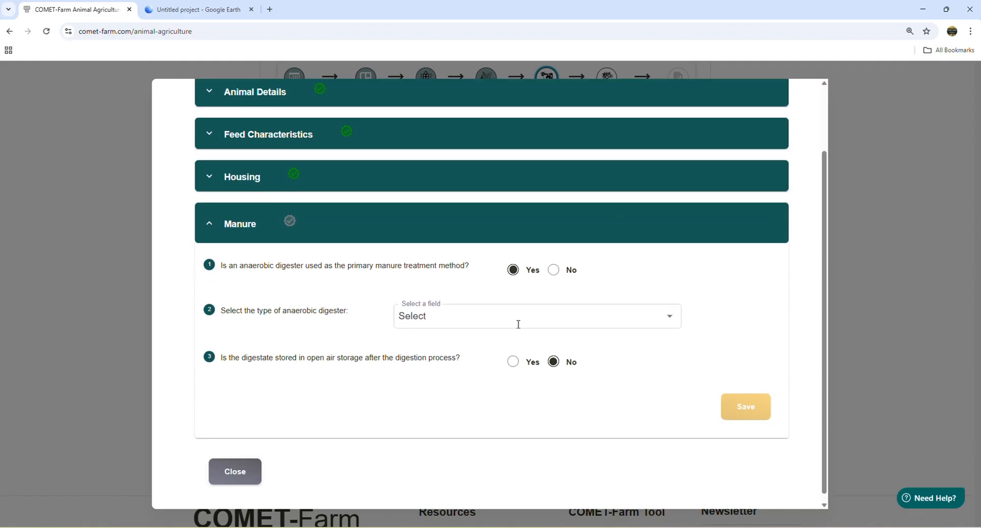
click(518, 325)
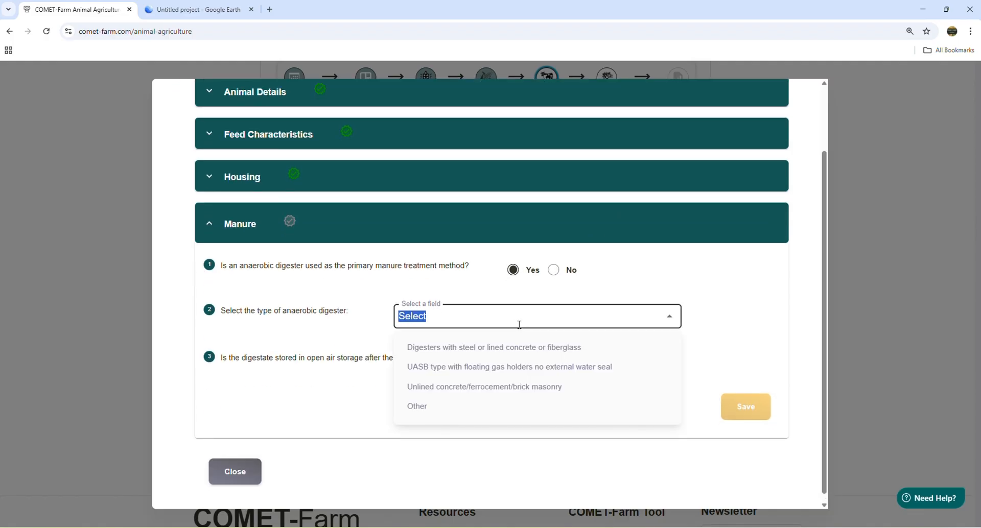
click(483, 377)
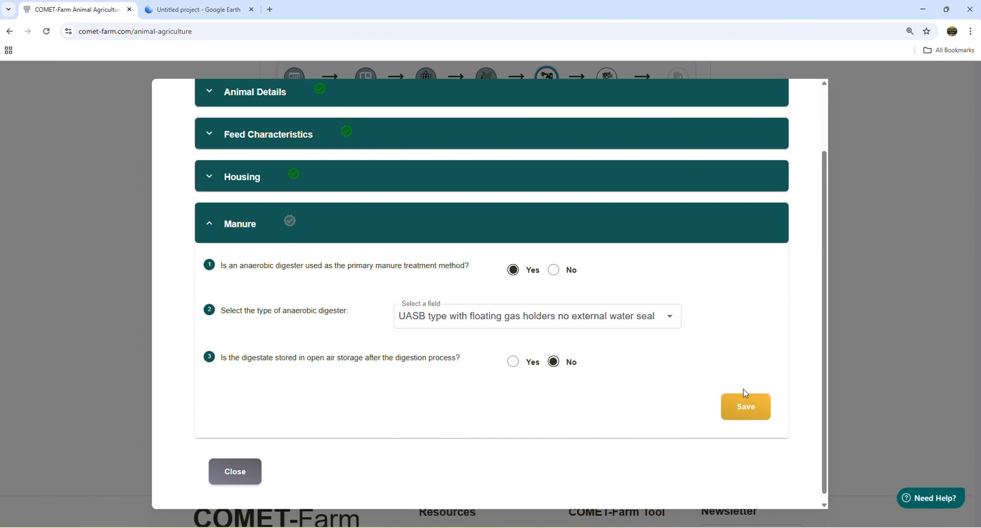
click(745, 413)
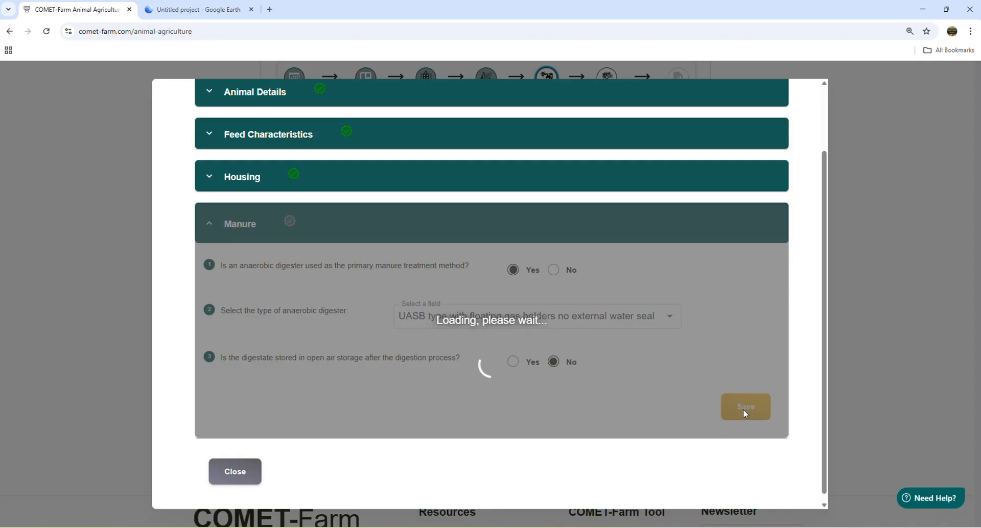
scroll(385, 434, down, 1)
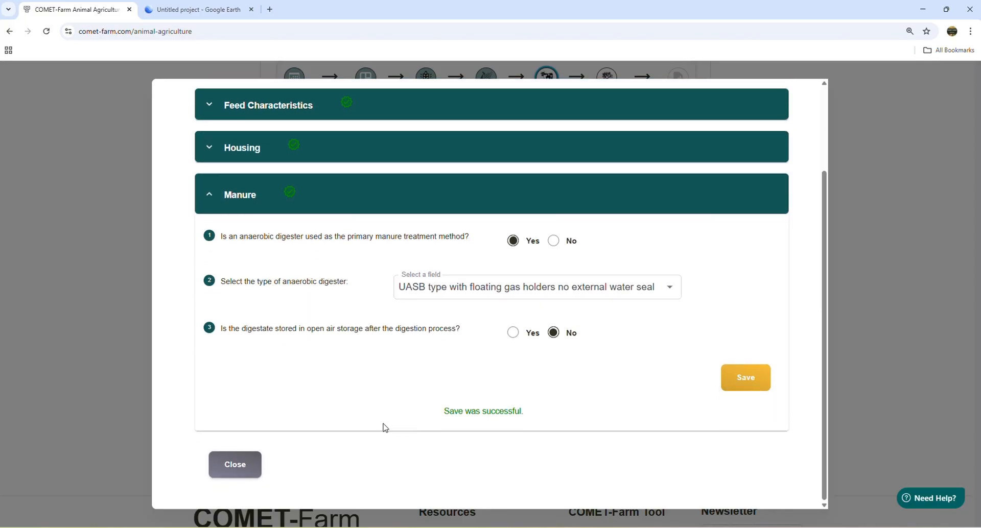
click(237, 472)
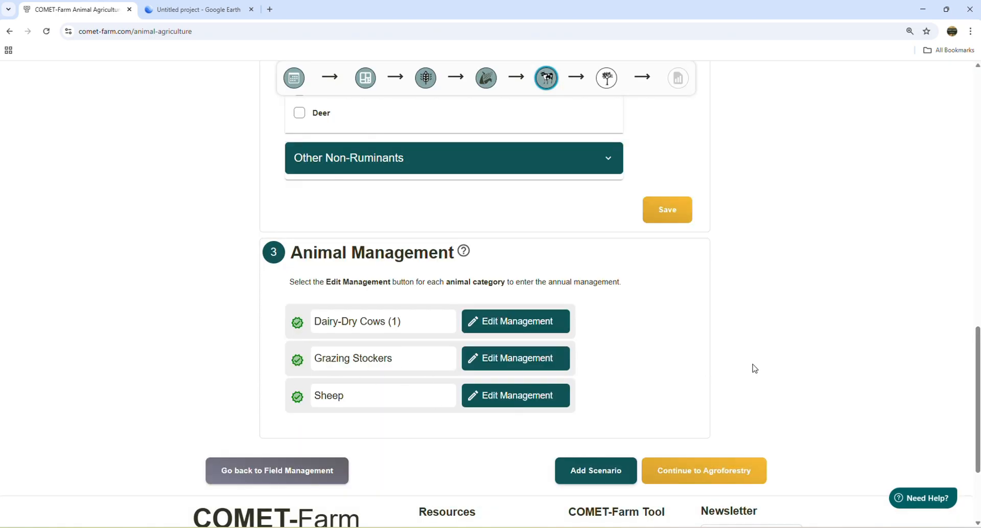
- Add a new scenario that copies the Baseline management and save it under the name DD to Pasture
scroll(826, 341, down, 1)
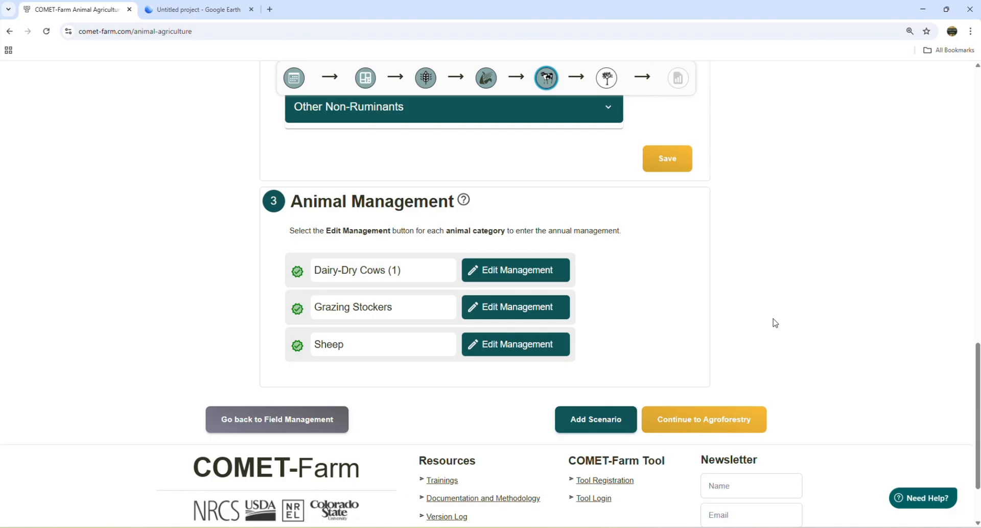
click(601, 425)
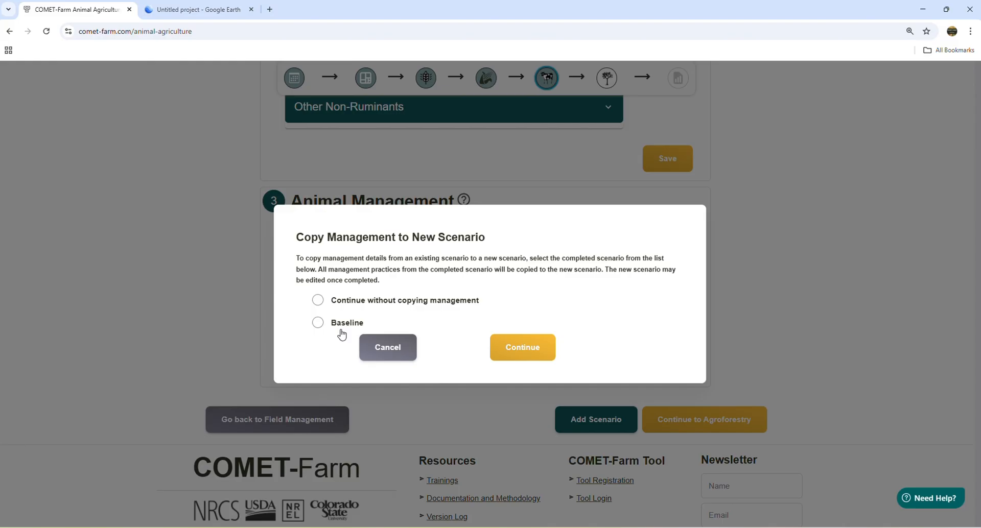
click(333, 329)
click(532, 358)
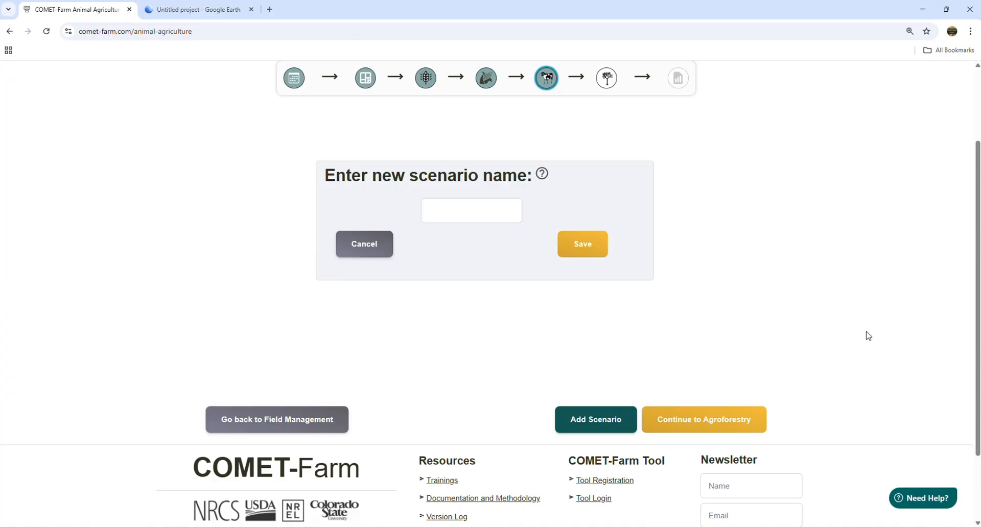
click(444, 215)
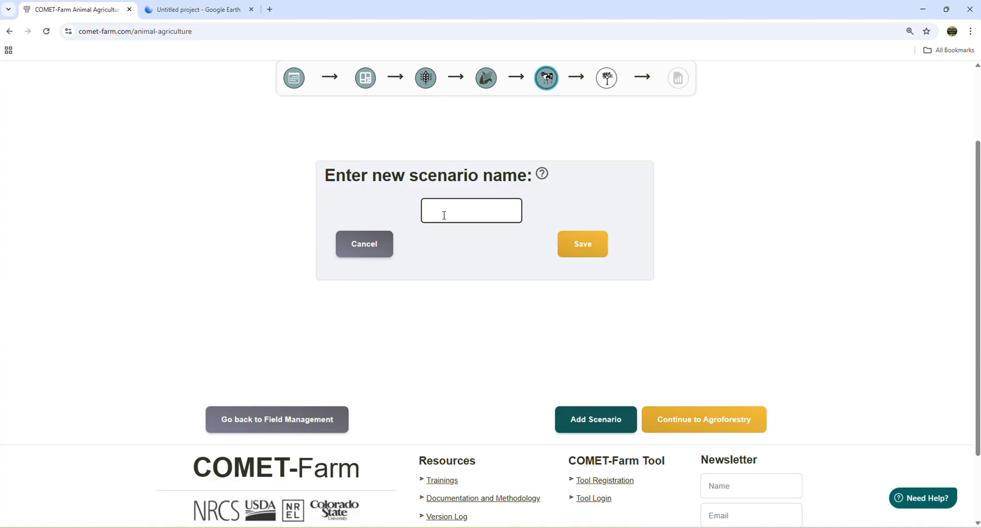
text(DD to Pasture)
click(565, 247)
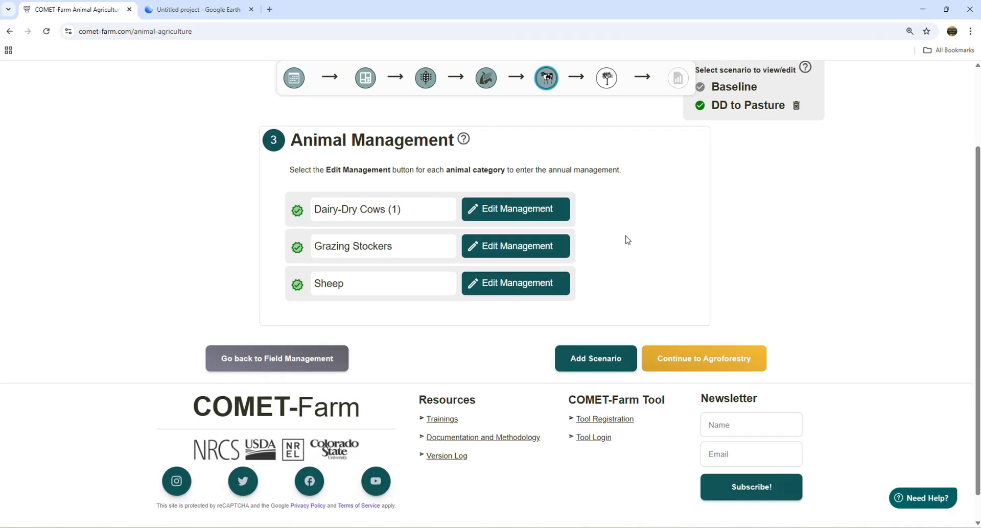
- In the DD to Pasture scenario, set the Dairy-Dry Cows' Dry Lot housing time to 0% for January and copy it across all months
scroll(627, 240, up, 3)
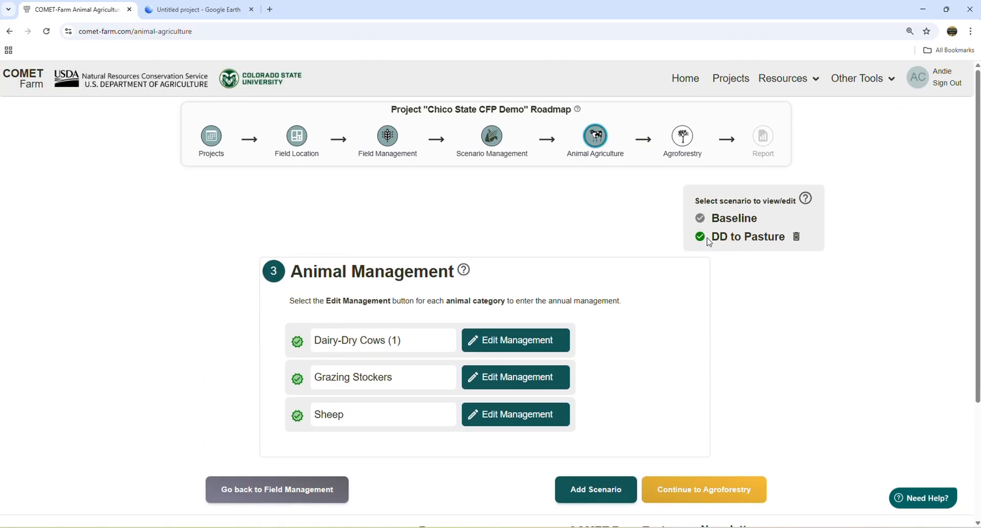
scroll(478, 254, down, 2)
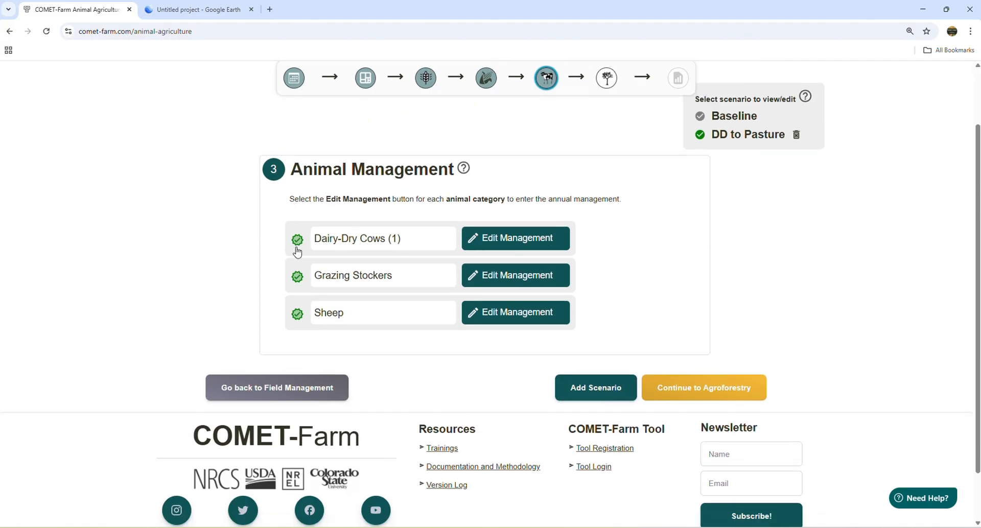
click(500, 246)
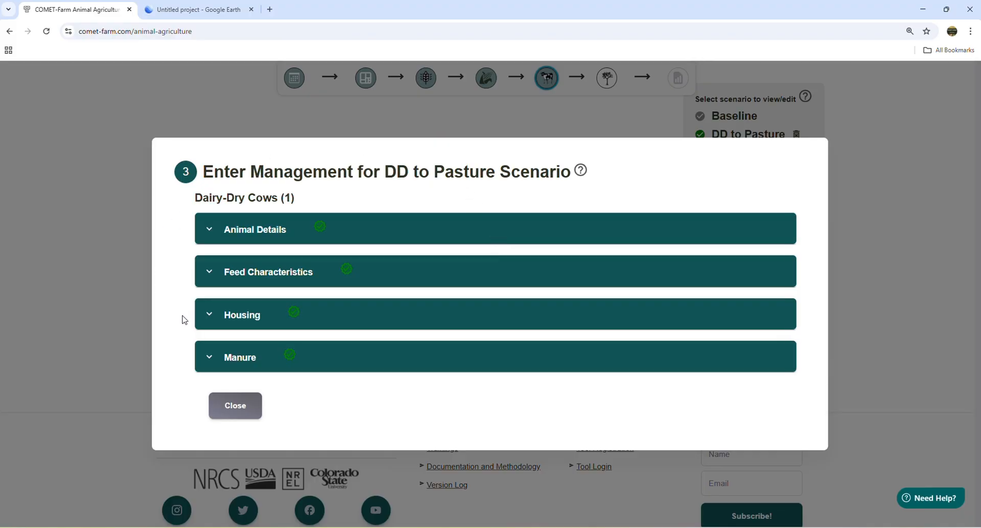
click(260, 317)
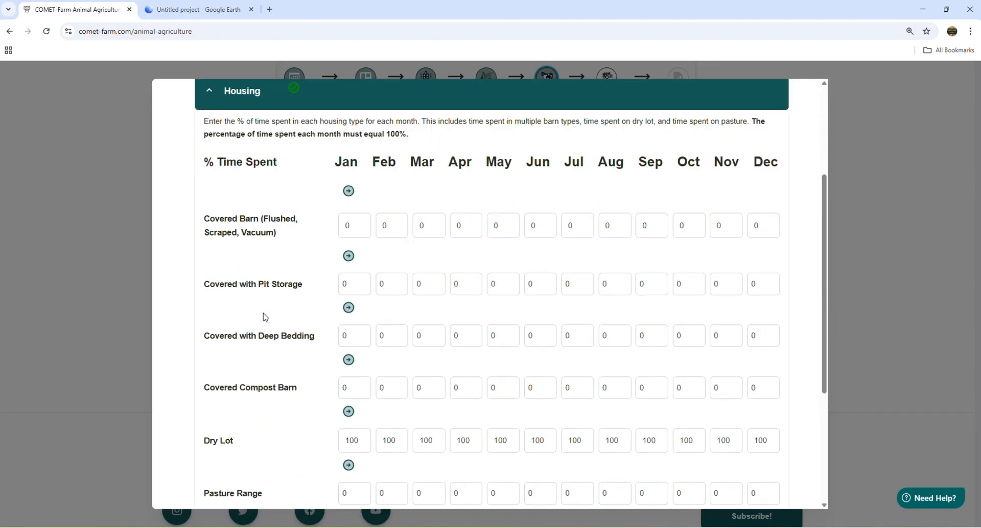
scroll(266, 317, down, 3)
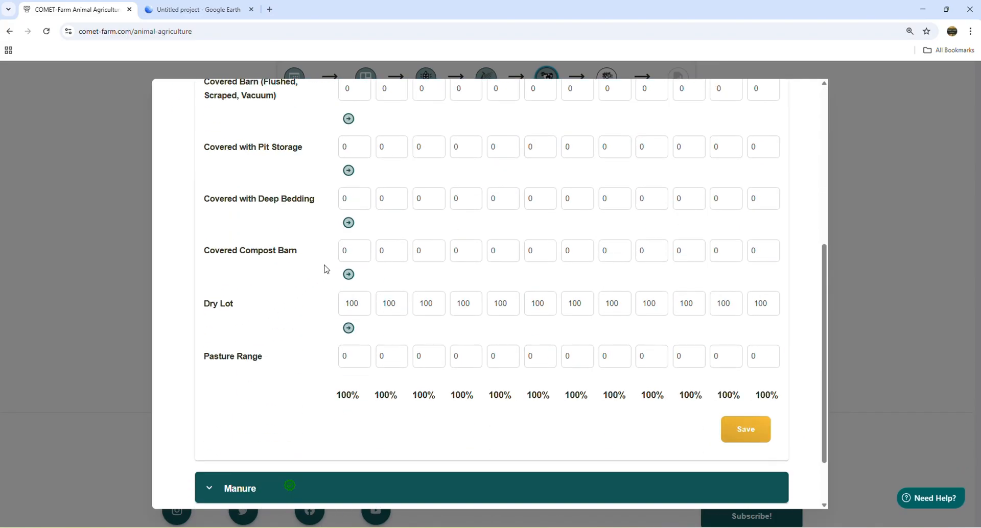
click(340, 303)
text(0)
click(348, 276)
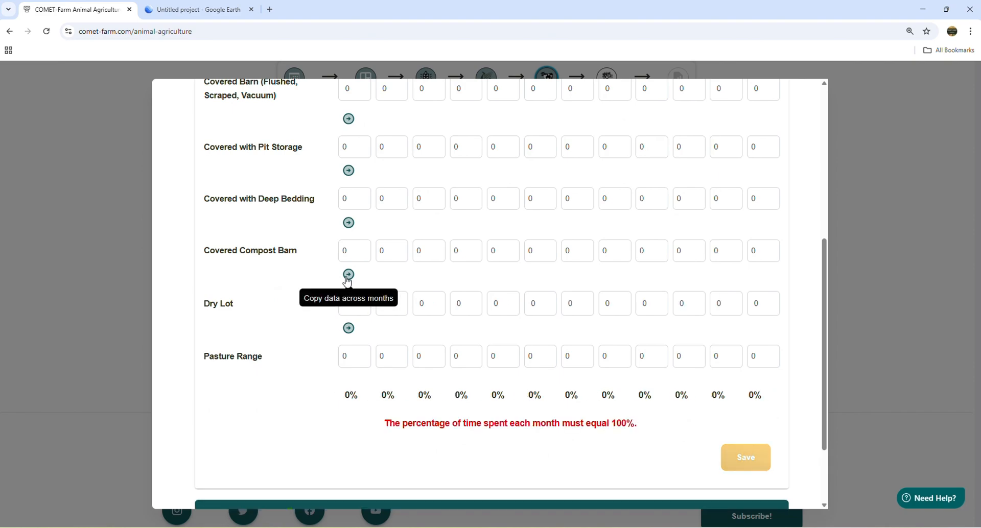
- Set the Pasture Range time to 100% for January, copy it across all months and save the housing data
click(353, 356)
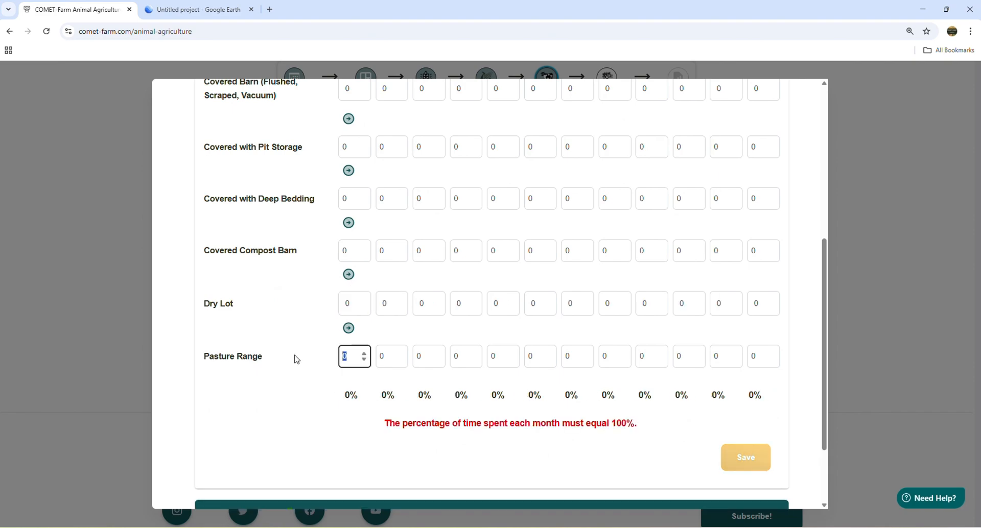
text(100)
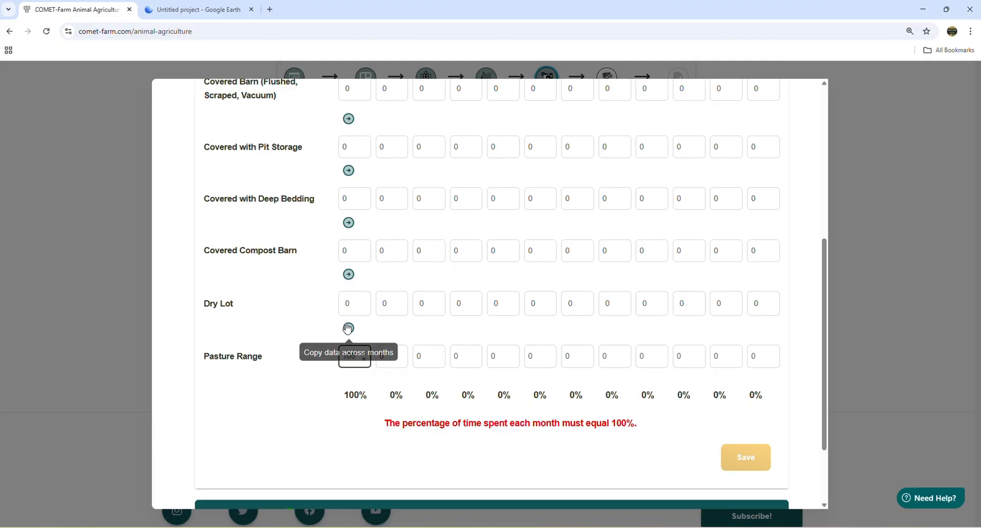
click(348, 328)
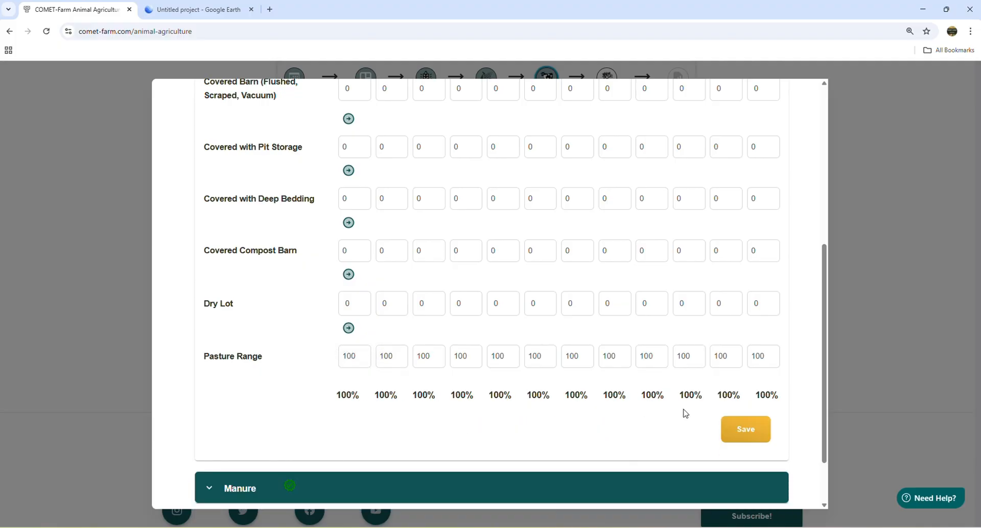
click(745, 432)
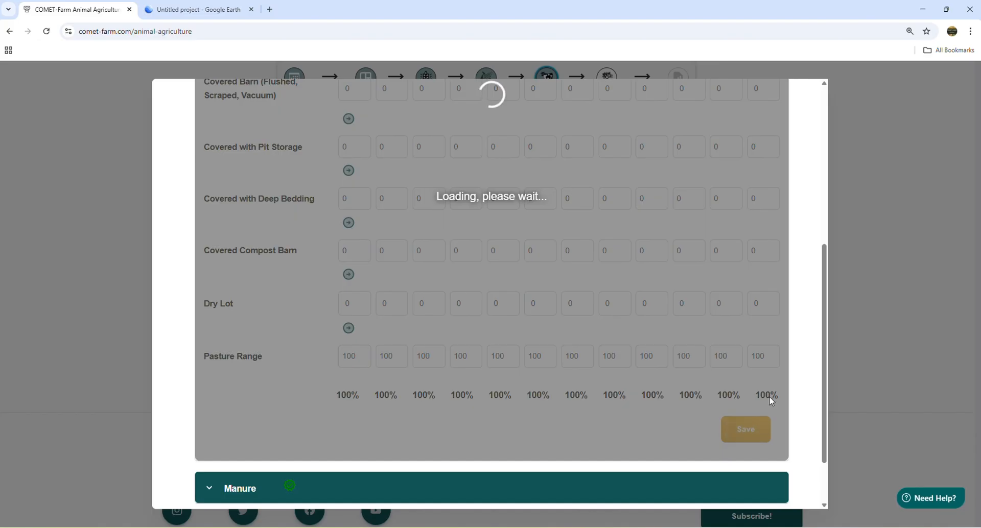
- Review the Dairy-Dry Cows' manure section in the DD to Pasture scenario and close the management form
scroll(636, 363, down, 2)
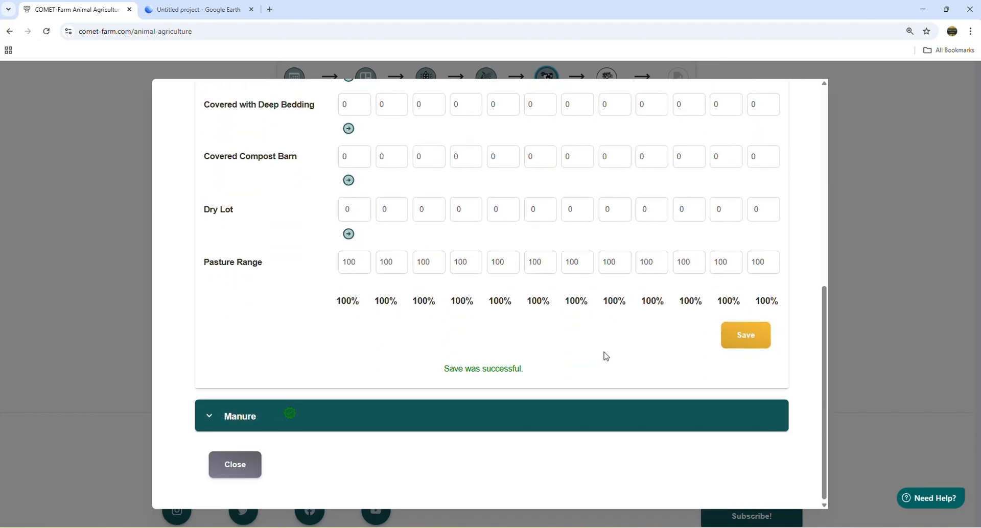
click(497, 425)
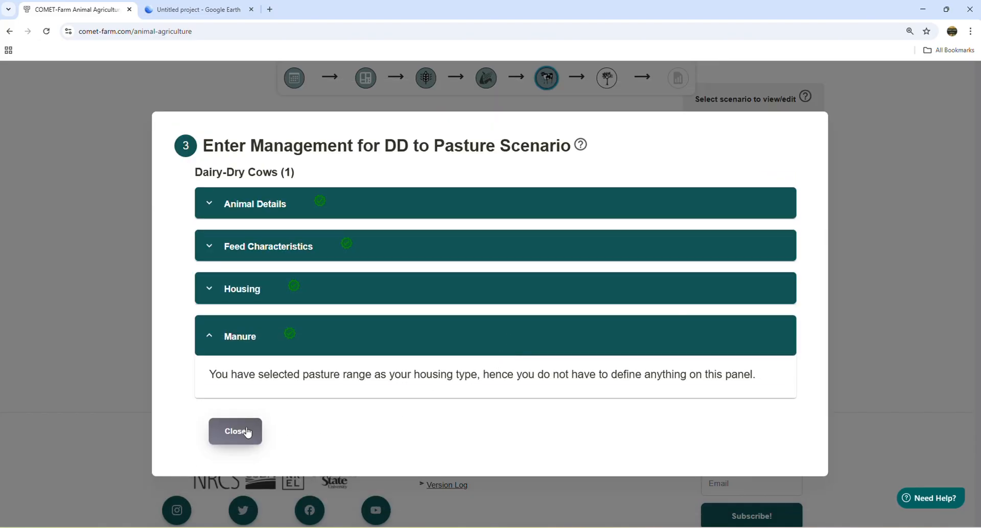
click(248, 433)
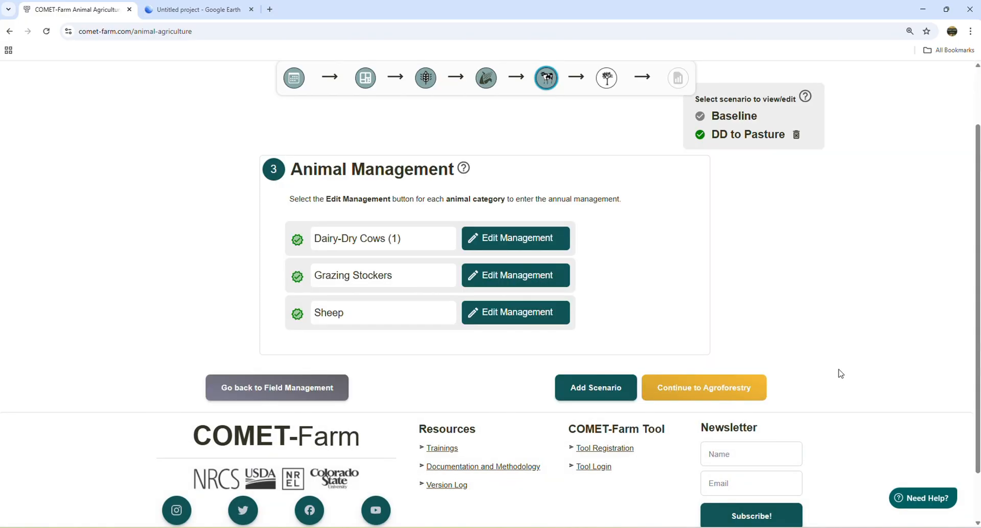